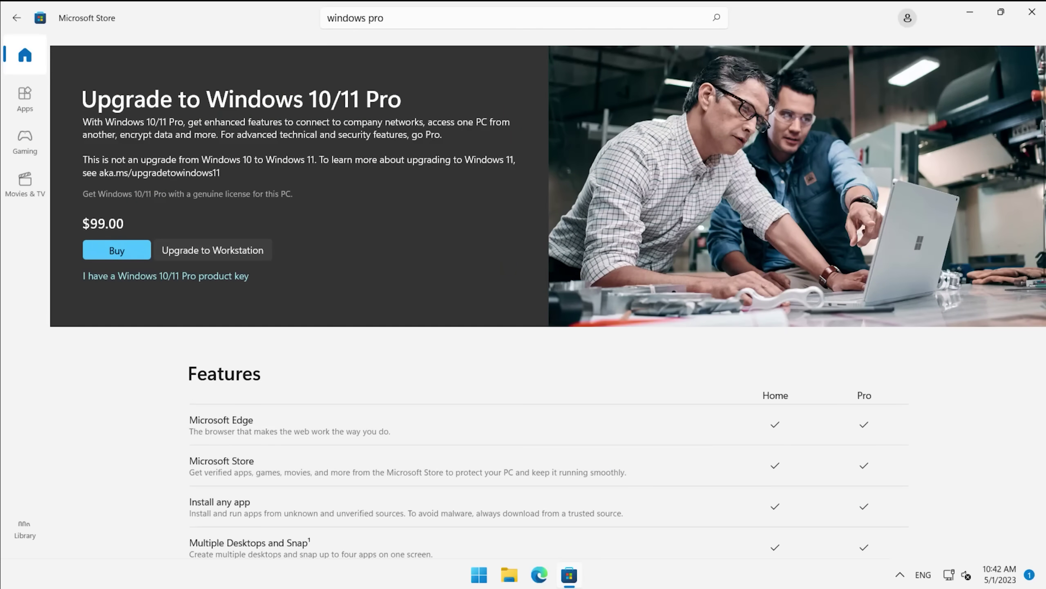
pyautogui.scroll(-5, 548, 328)
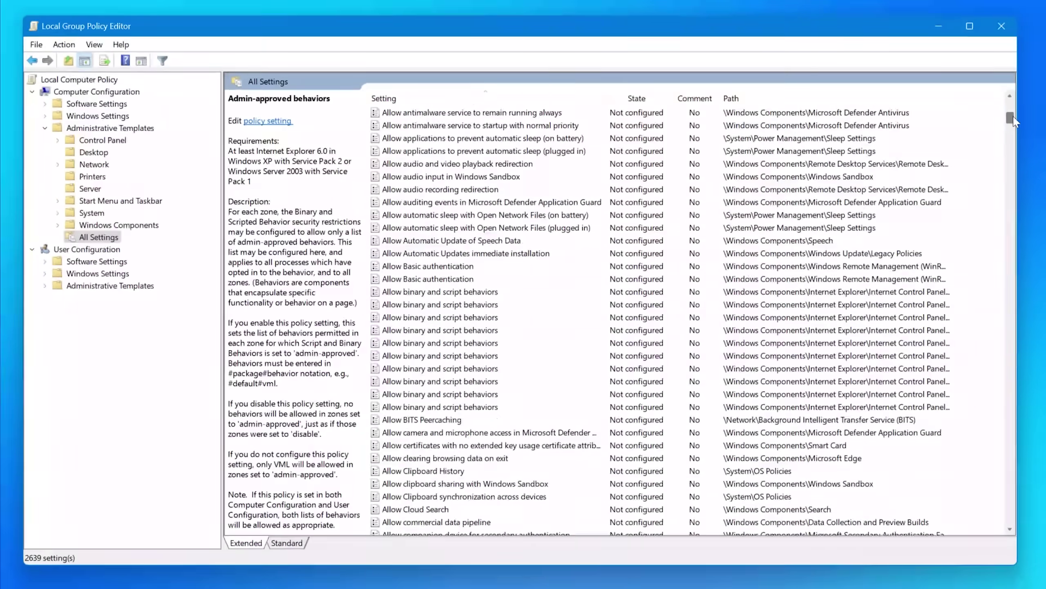
pyautogui.moveTo(1012, 119); pyautogui.dragTo(1012, 145)
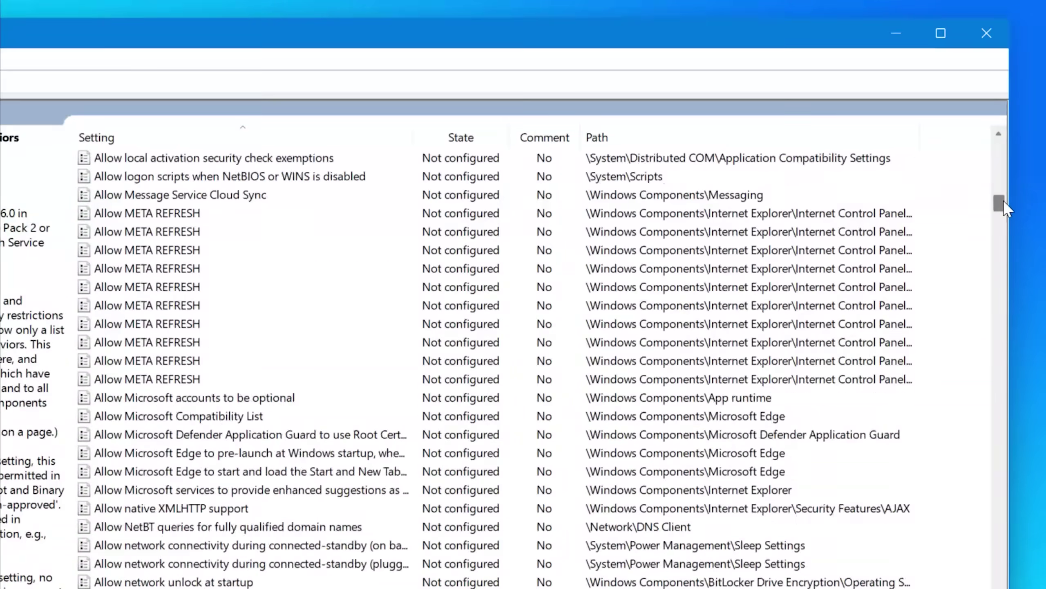
pyautogui.moveTo(1003, 200); pyautogui.dragTo(1042, 278)
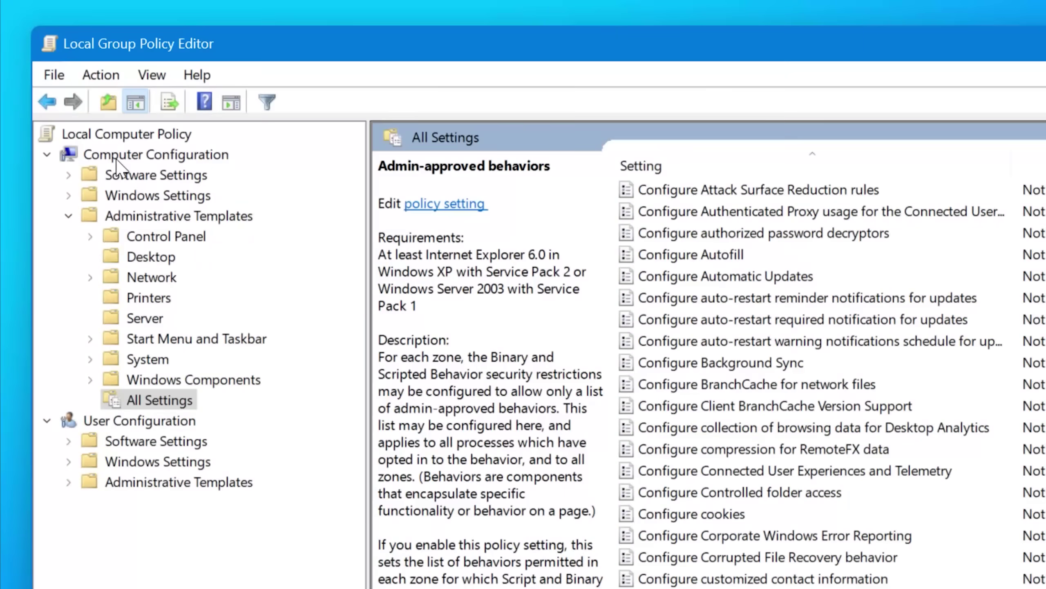
# Browse computer Software Settings, Windows Settings, Name Resolution Policy and Security Settings account policies.
pyautogui.click(116, 157)
pyautogui.click(125, 176)
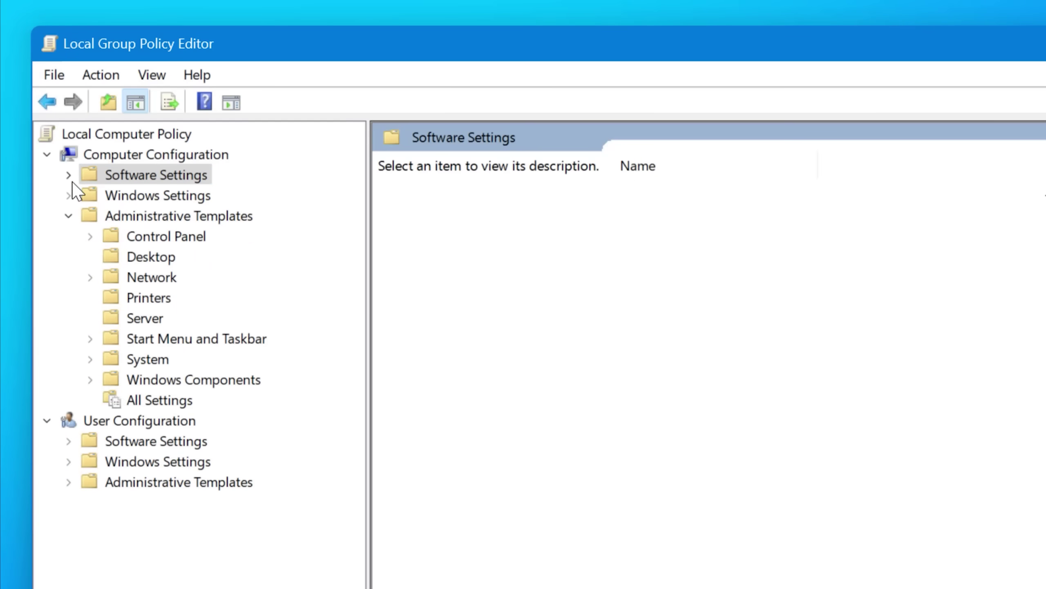
pyautogui.click(68, 195)
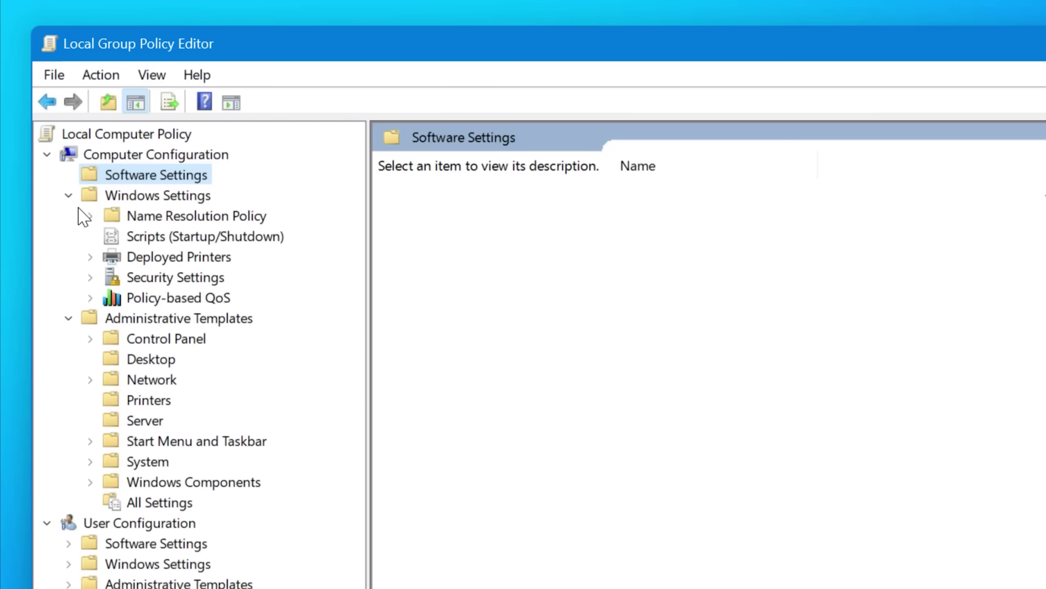
pyautogui.click(149, 216)
pyautogui.click(104, 194)
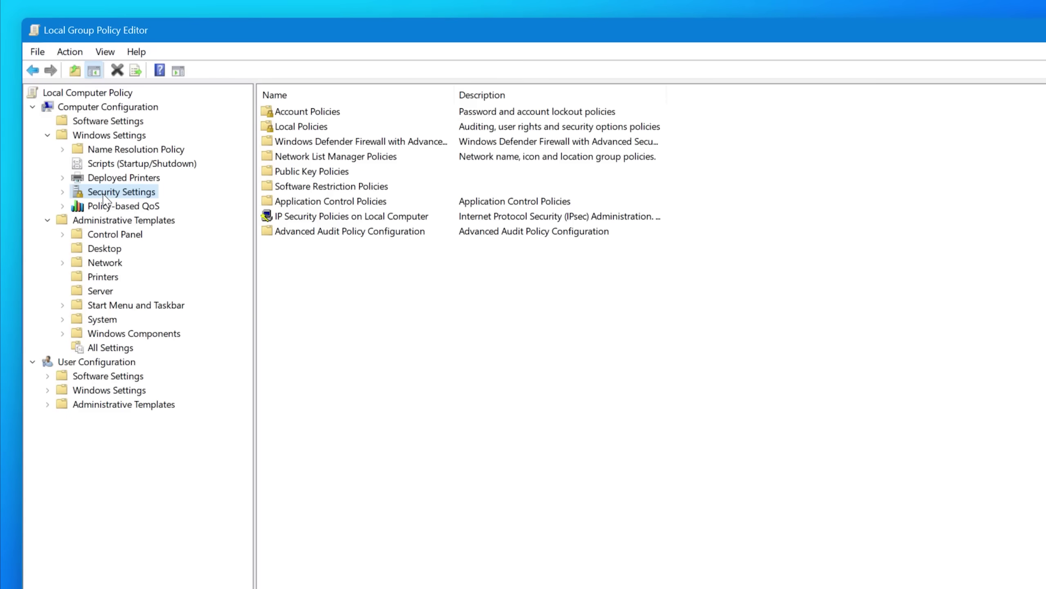
pyautogui.click(64, 192)
pyautogui.click(111, 210)
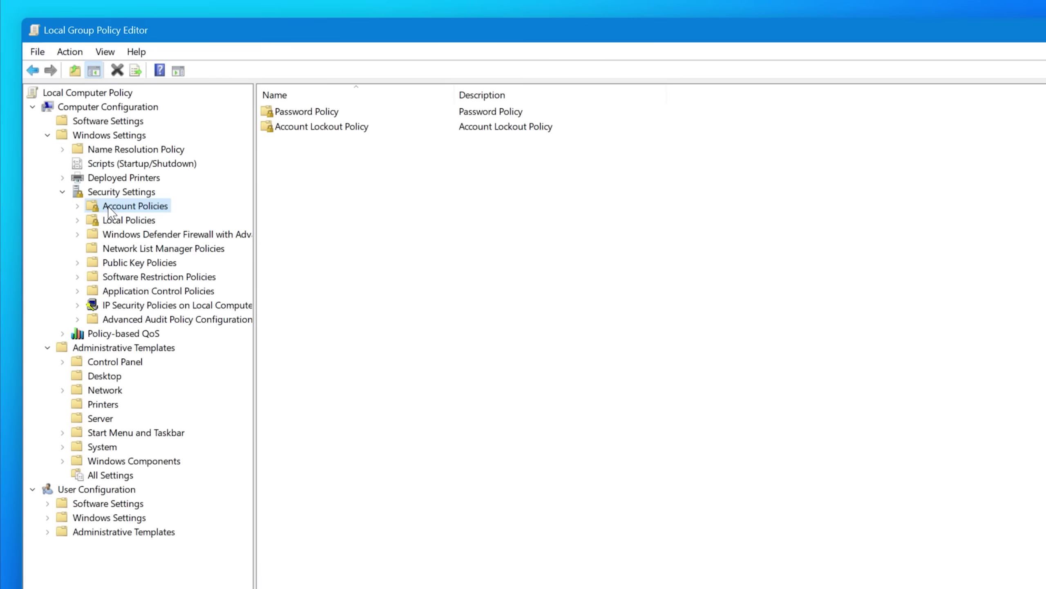
# Review AppLocker's executable, Windows Installer, script and packaged app rules under Application Control Policies.
pyautogui.click(117, 295)
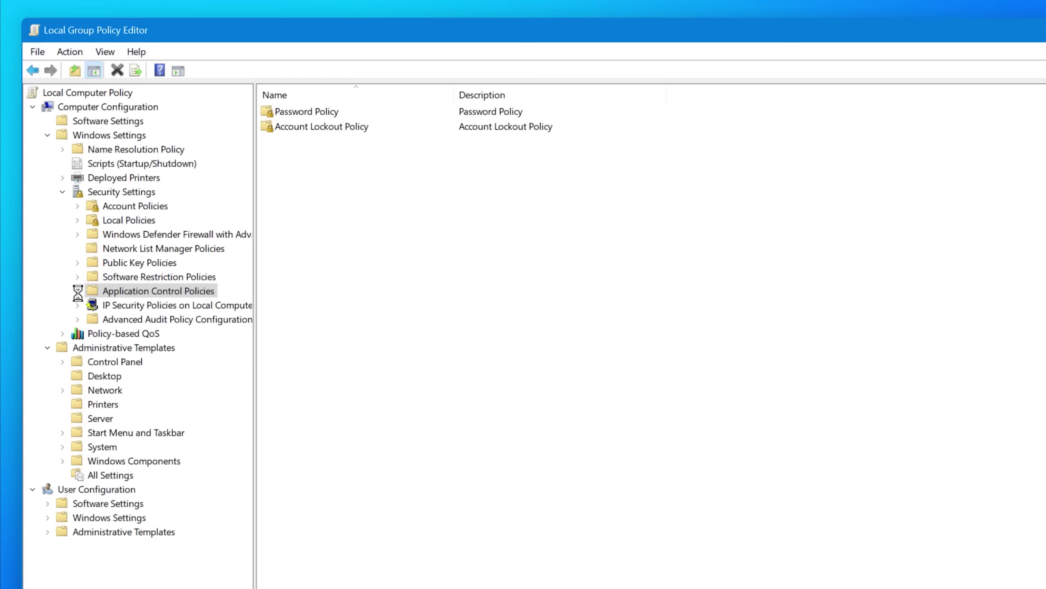
pyautogui.click(78, 293)
pyautogui.doubleClick(112, 307)
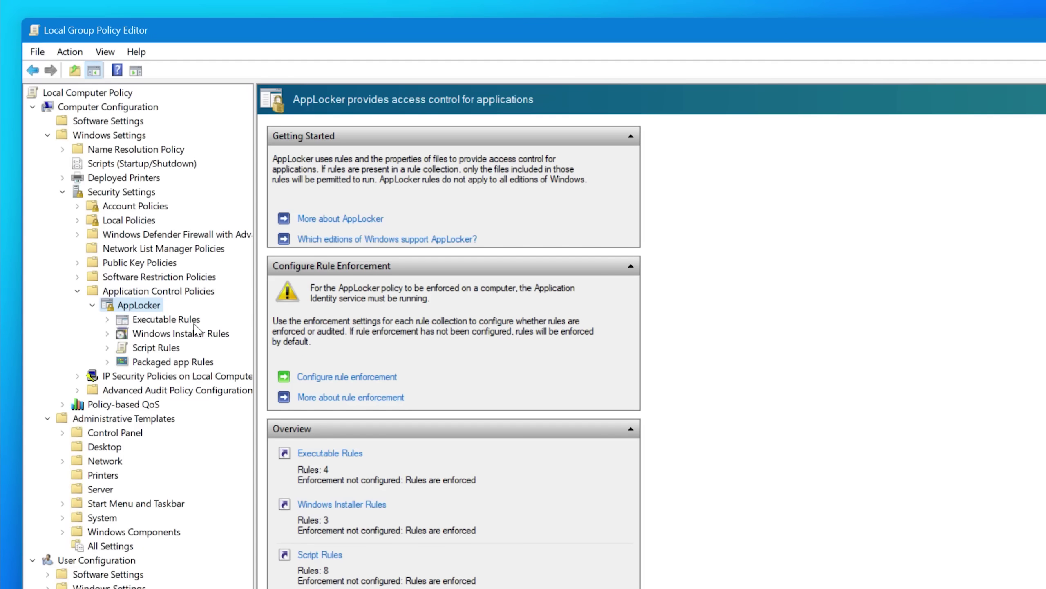
pyautogui.click(166, 320)
pyautogui.click(171, 335)
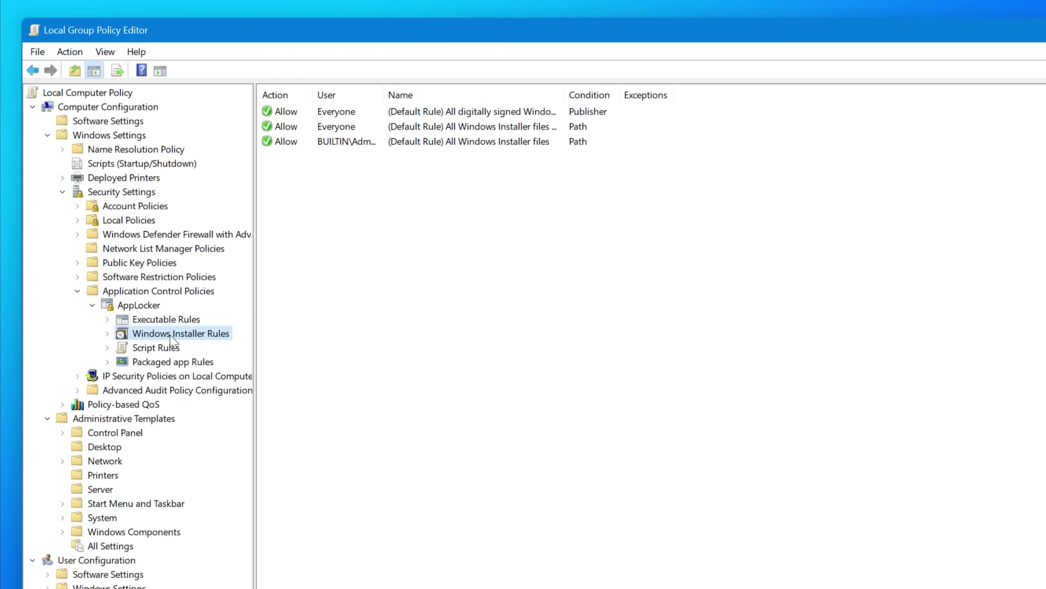
pyautogui.click(163, 350)
pyautogui.click(163, 364)
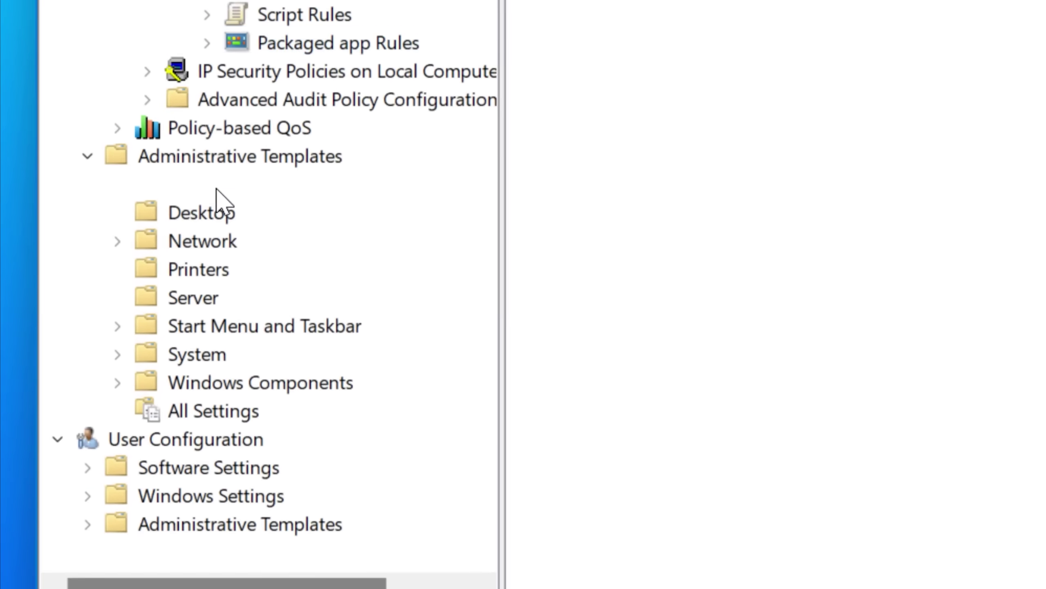
# View computer Control Panel and Network policies, collapse Computer Configuration, and expand user Control Panel policies.
pyautogui.click(171, 294)
pyautogui.click(199, 239)
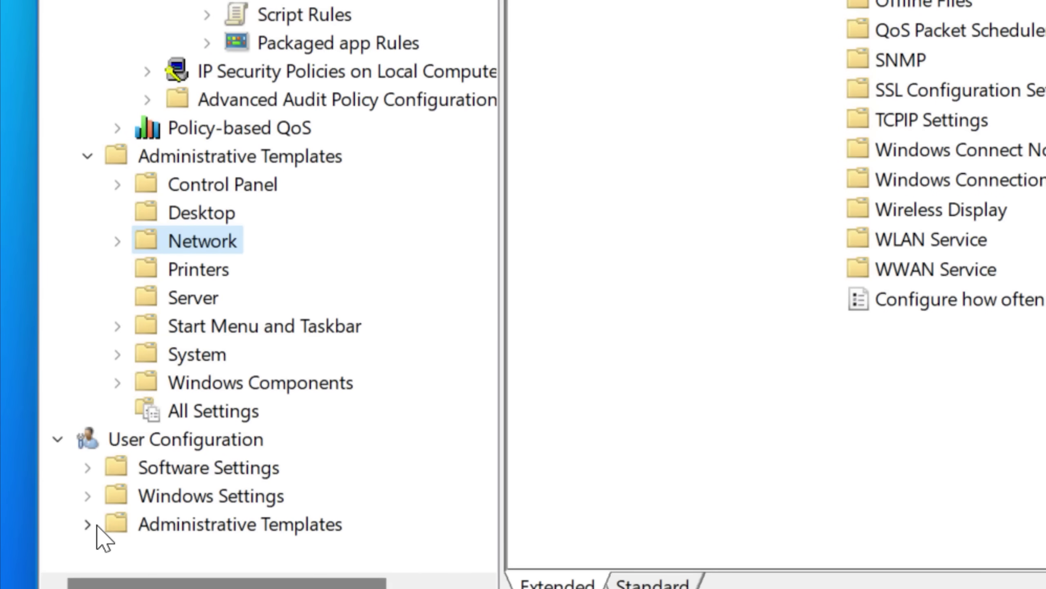
pyautogui.click(90, 525)
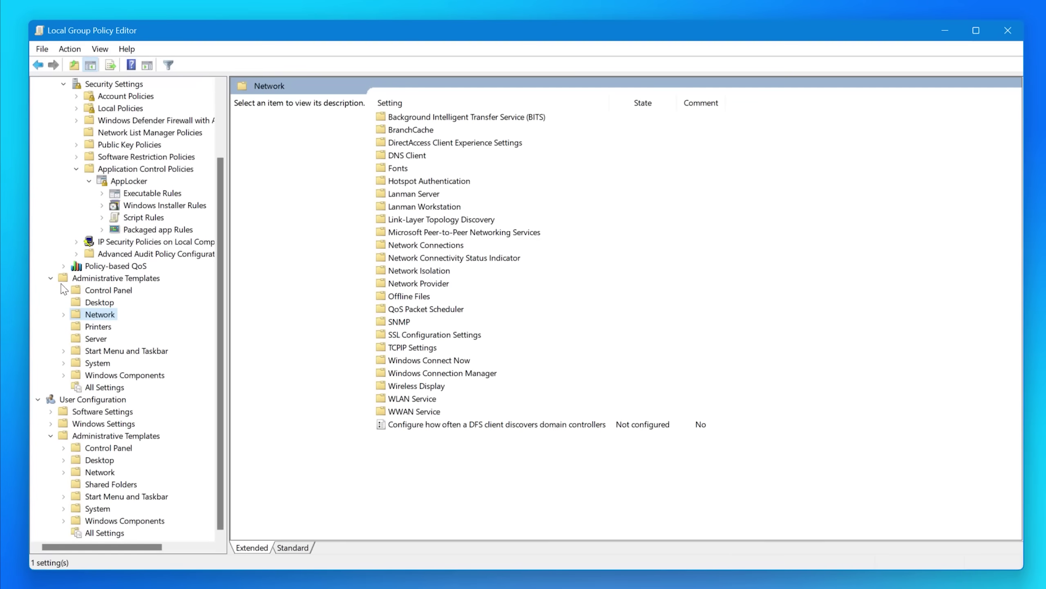
pyautogui.click(51, 278)
pyautogui.click(52, 121)
pyautogui.click(37, 96)
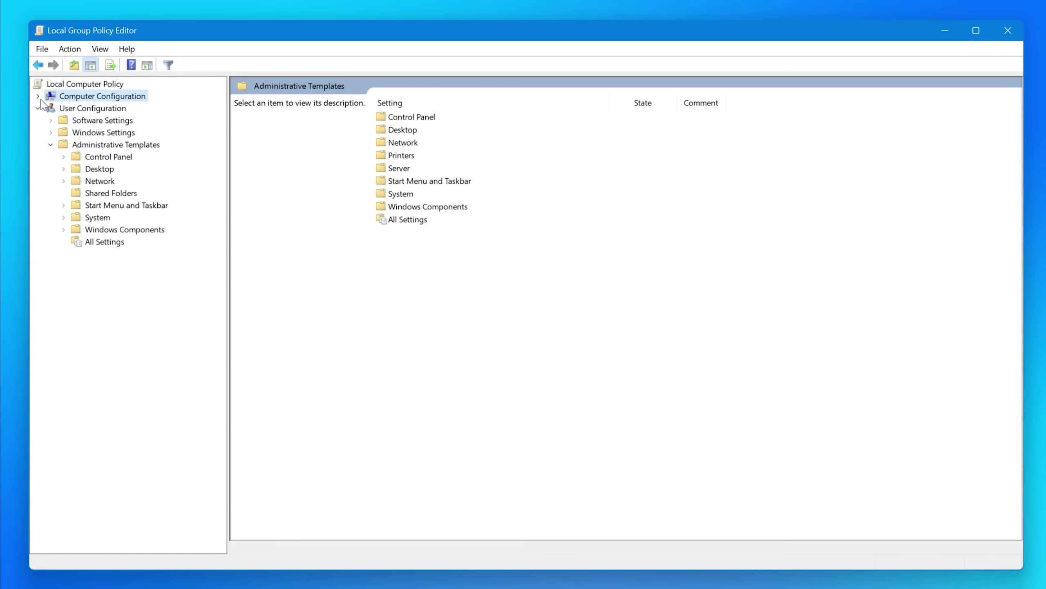
pyautogui.click(65, 157)
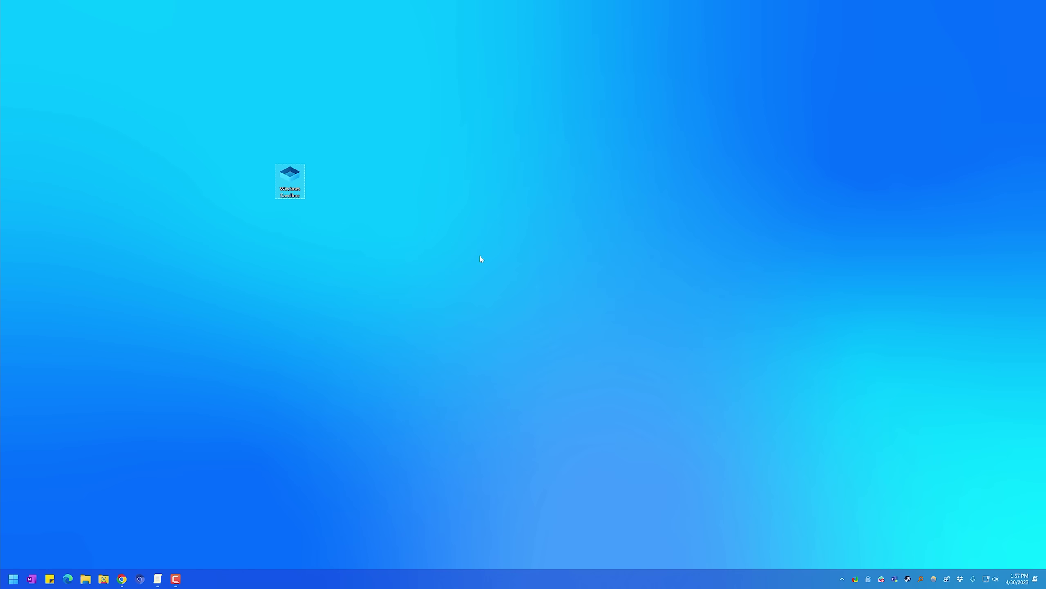
# Launch Windows Sandbox, enlarge it to nearly full screen, cancel closing it, and show its Start menu.
pyautogui.press('Return')
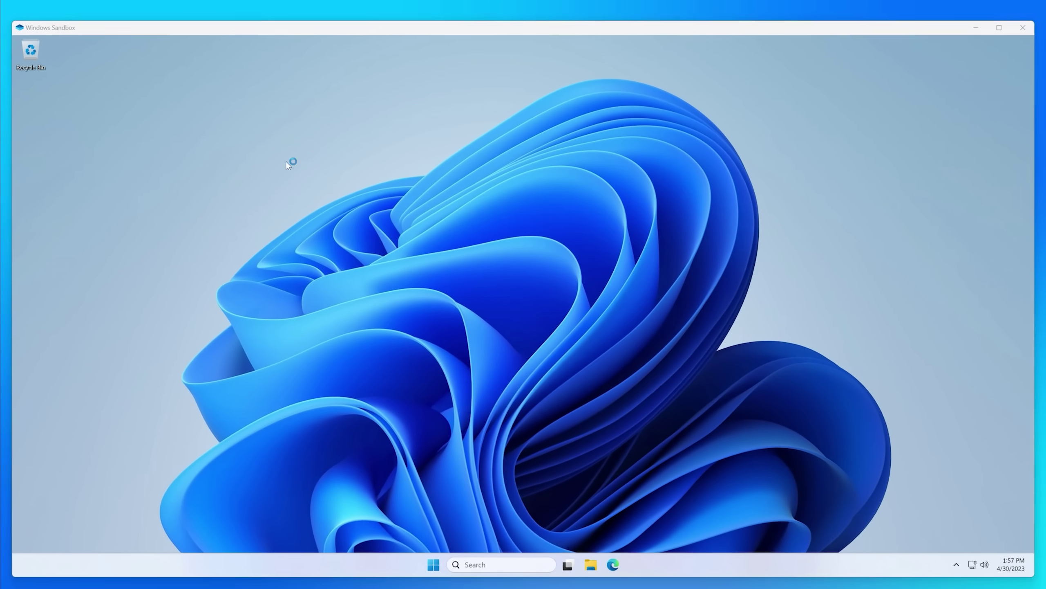
pyautogui.moveTo(187, 109); pyautogui.dragTo(870, 396)
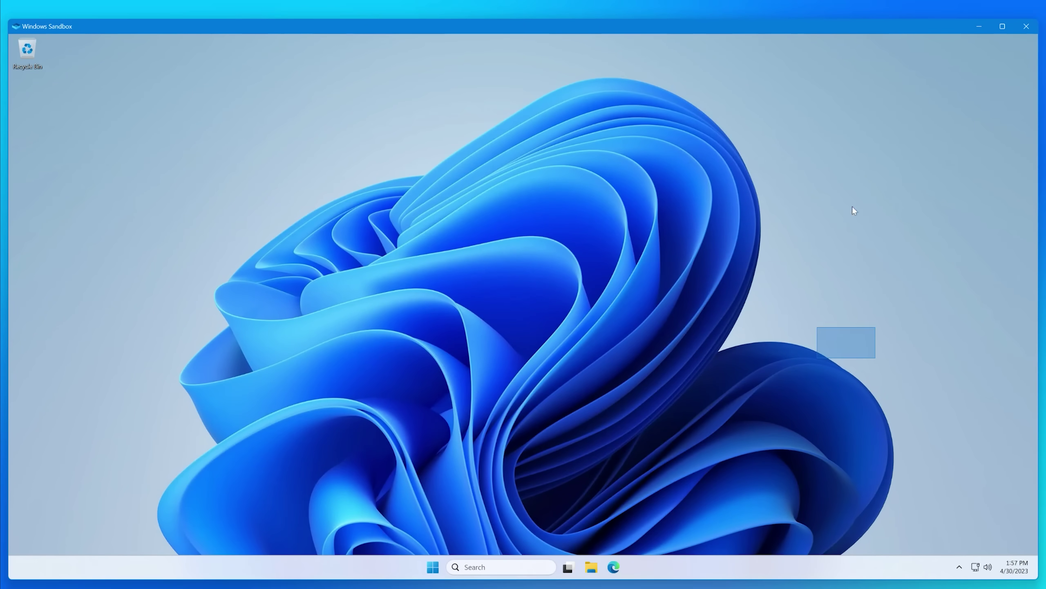
pyautogui.click(1027, 26)
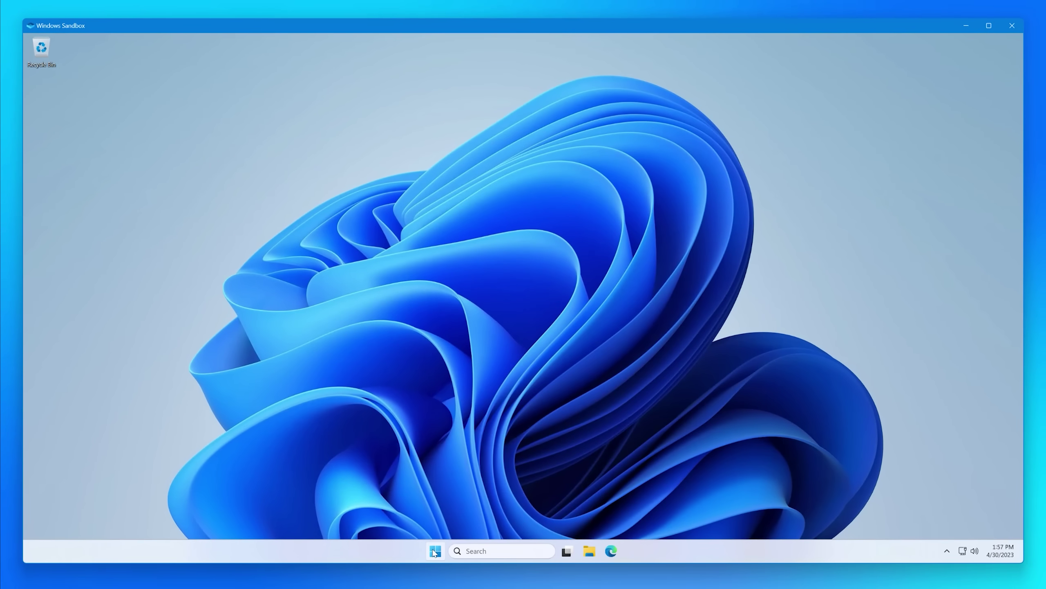
pyautogui.click(434, 553)
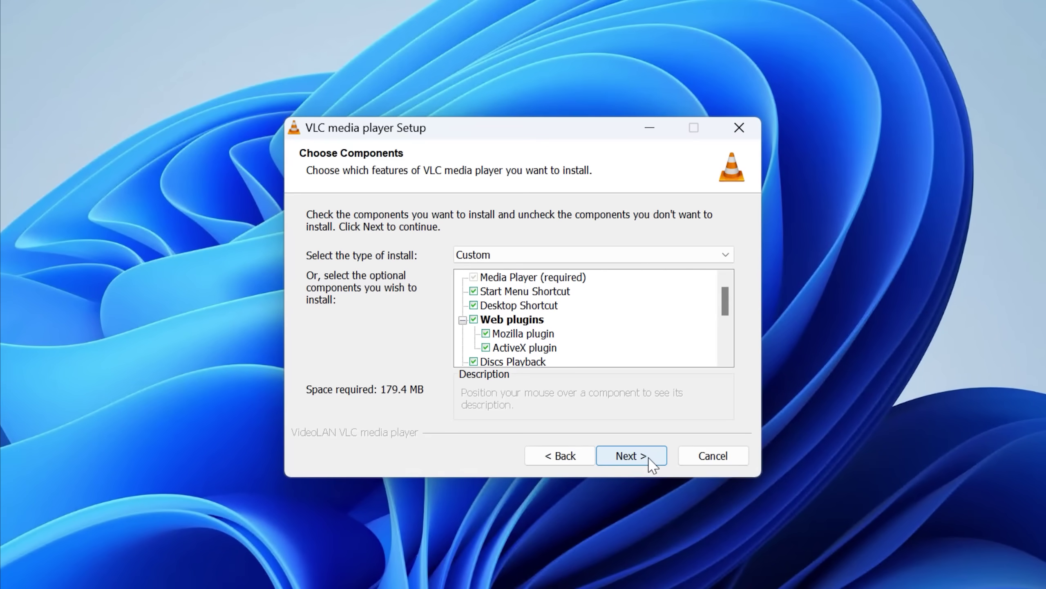
# Finish the VLC install, launch VLC, accept its privacy and network settings, and refocus the sandbox.
pyautogui.click(610, 409)
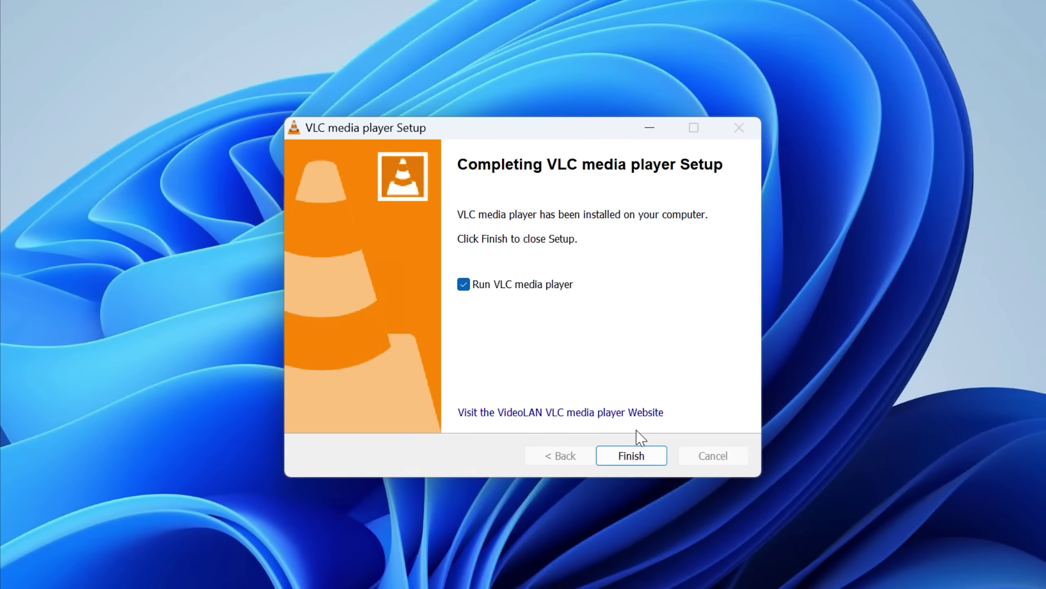
pyautogui.click(623, 462)
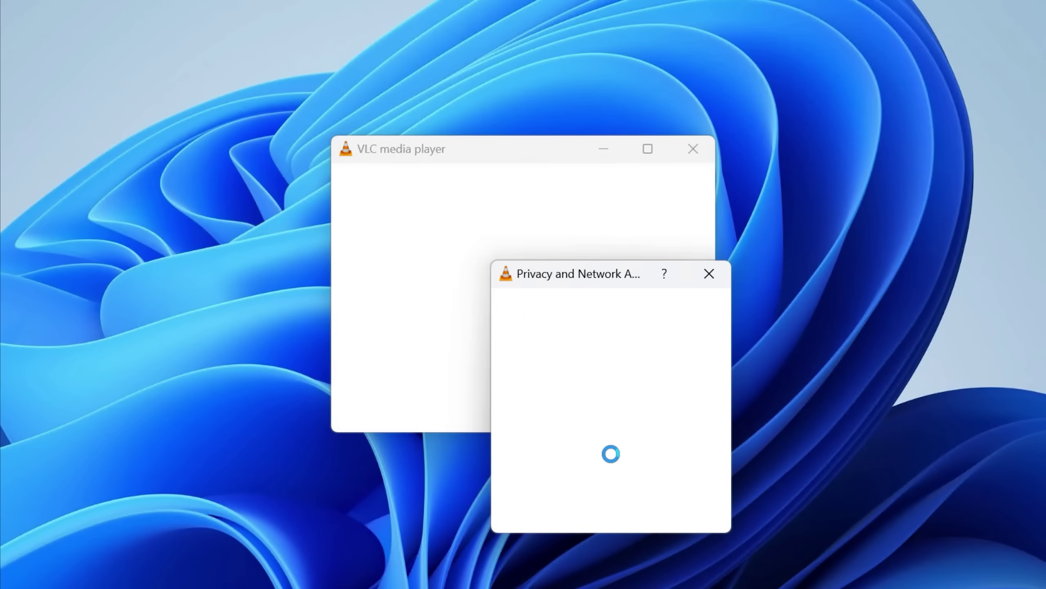
pyautogui.click(656, 512)
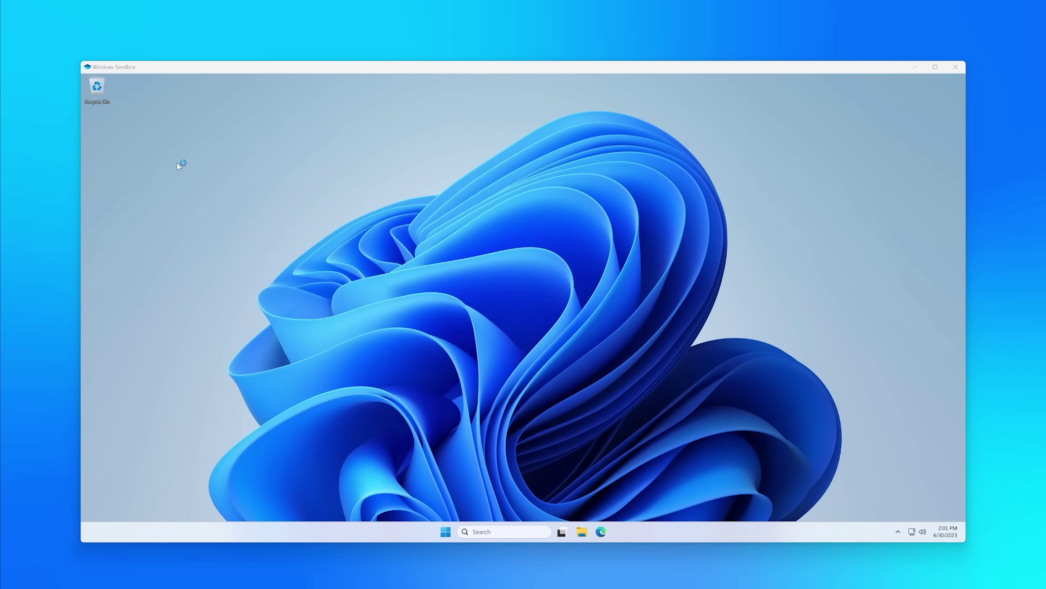
pyautogui.moveTo(173, 170); pyautogui.dragTo(200, 184)
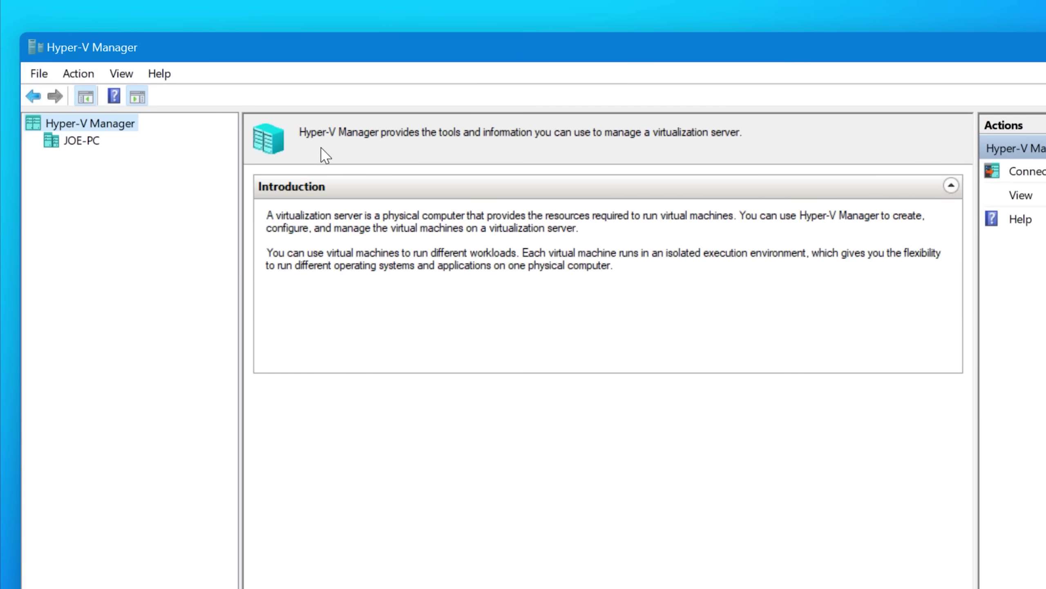
# Start Windows setup in the VM with default language, the Windows 10 Pro edition and accepted license.
pyautogui.click(82, 141)
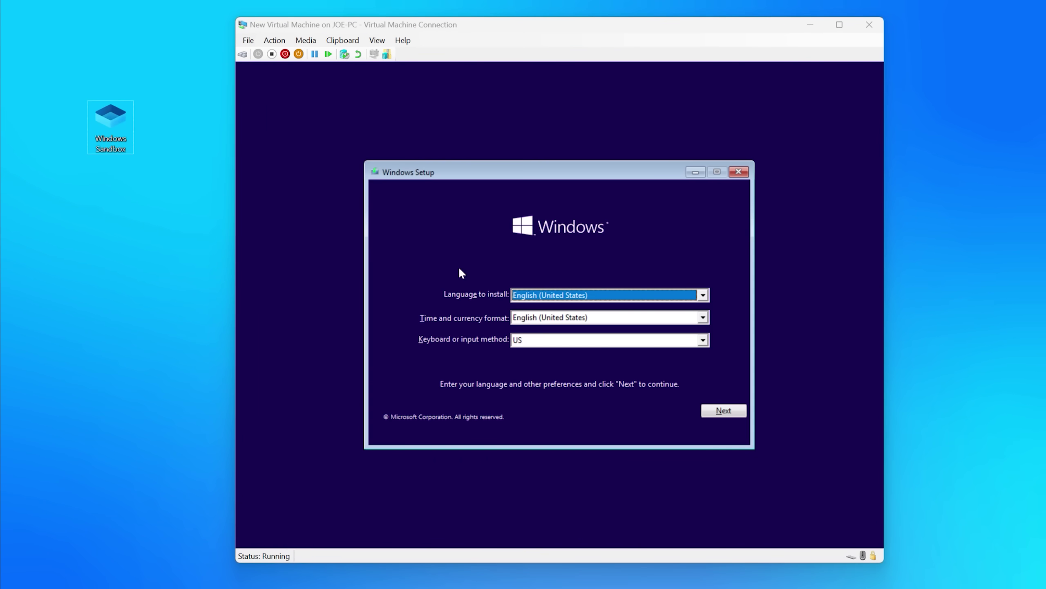
pyautogui.click(521, 30)
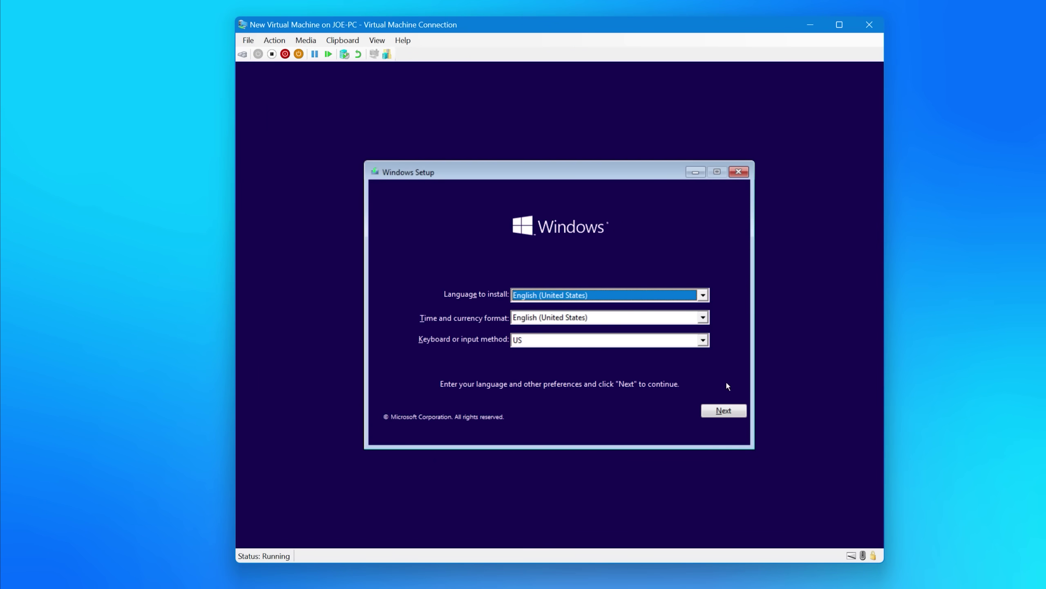
pyautogui.click(726, 411)
pyautogui.click(566, 317)
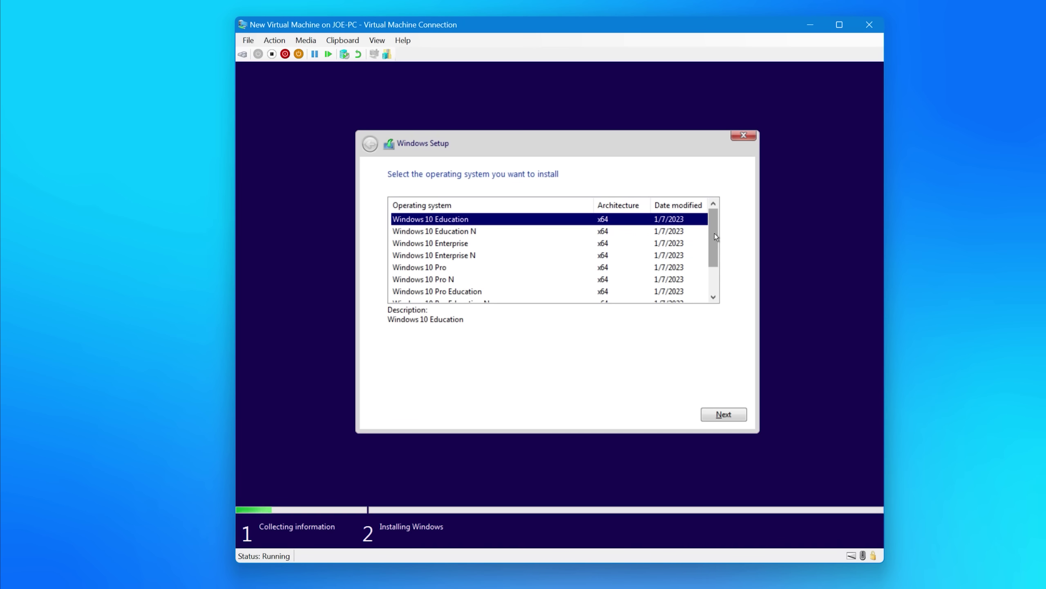
pyautogui.scroll(-3, 715, 233)
pyautogui.scroll(3, 717, 236)
pyautogui.click(481, 268)
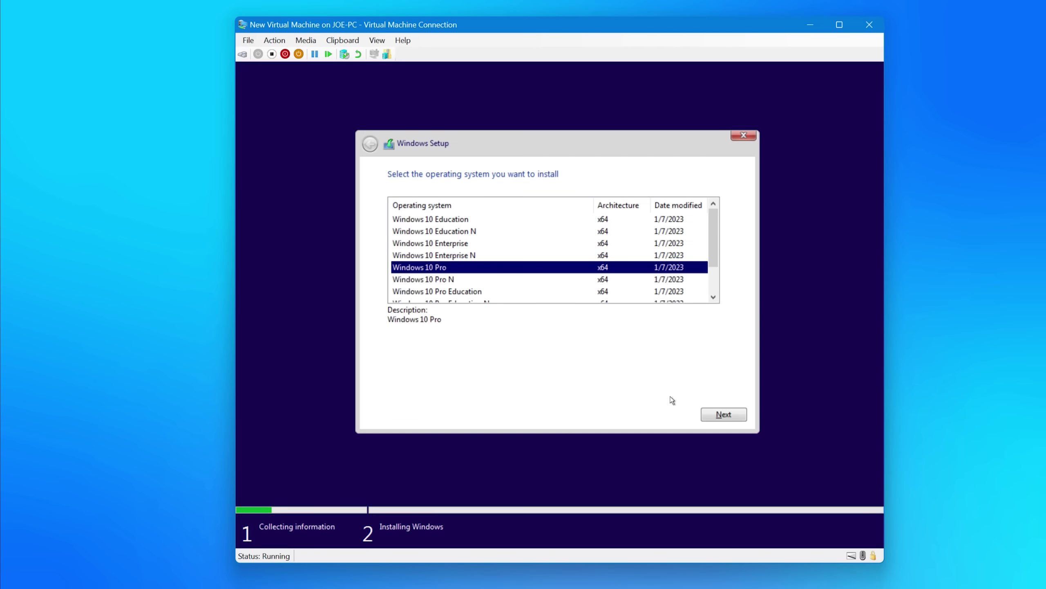
pyautogui.click(711, 417)
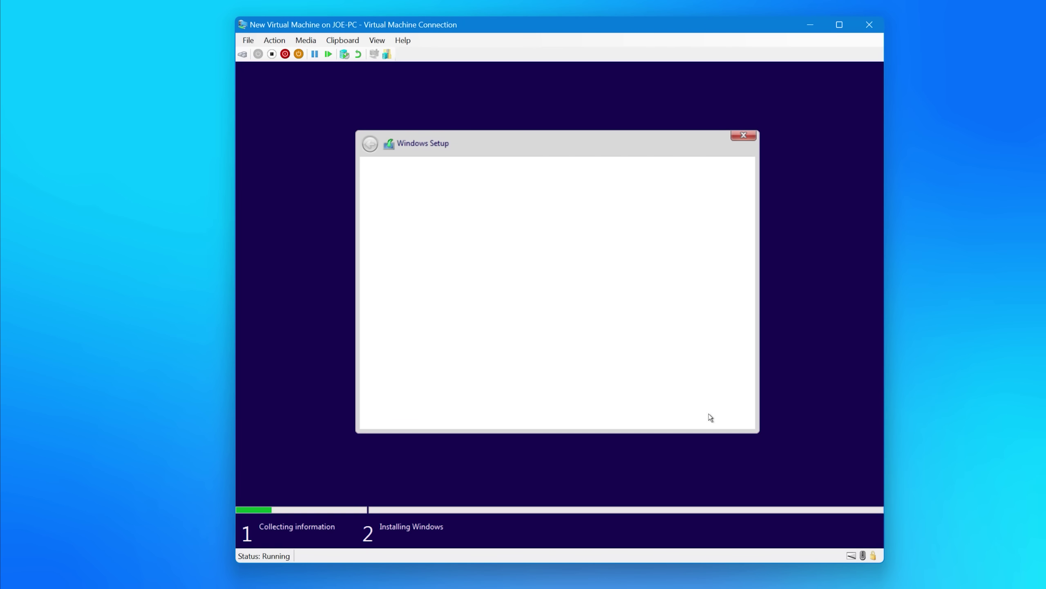
pyautogui.click(703, 416)
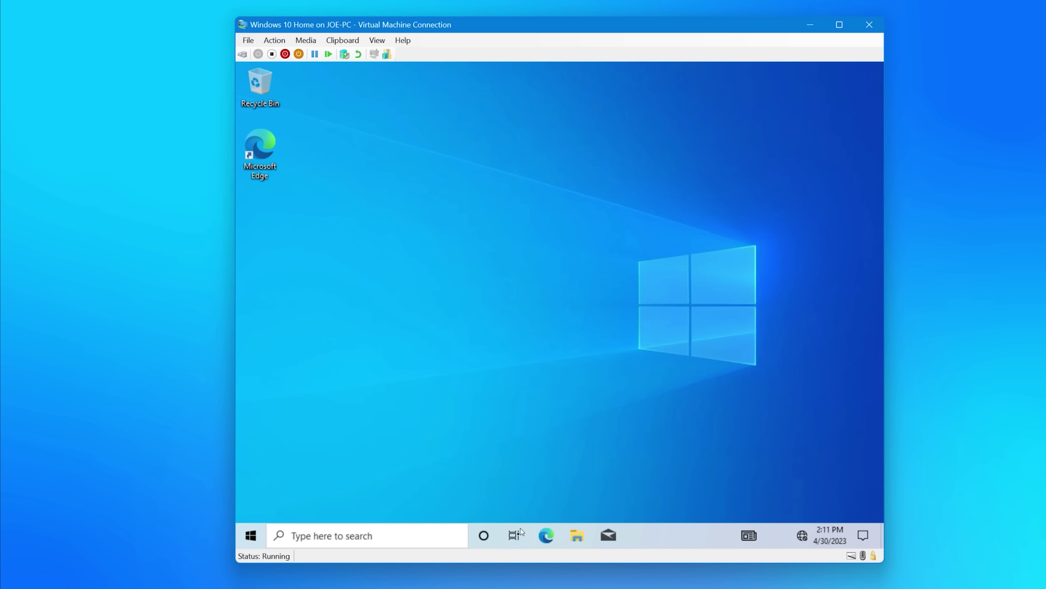
# Open and close File Explorer in the VM, then select New Virtual Machine in Hyper-V Manager.
pyautogui.click(572, 536)
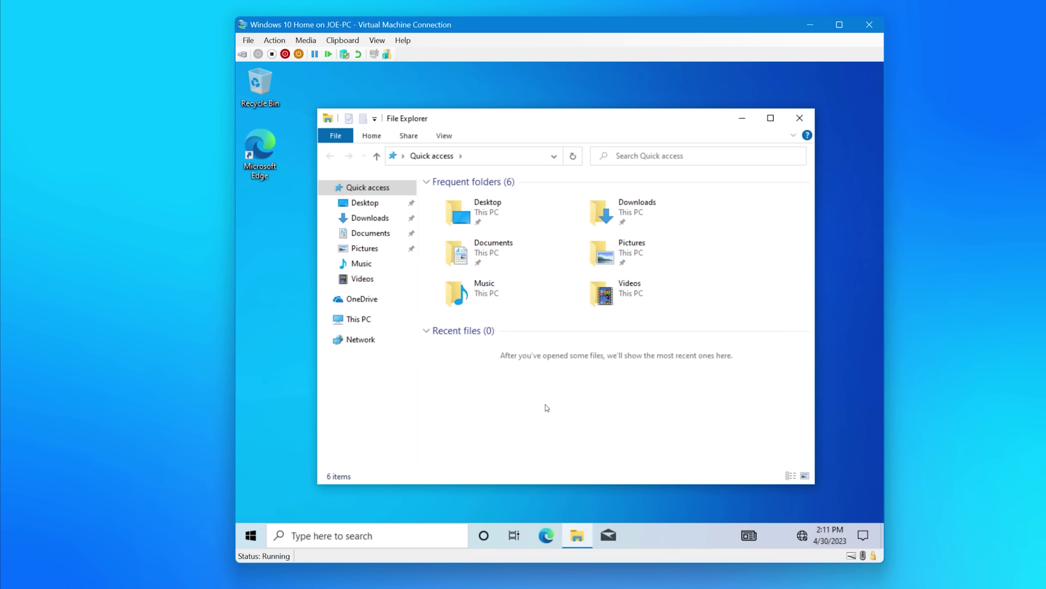
pyautogui.click(800, 118)
pyautogui.click(251, 536)
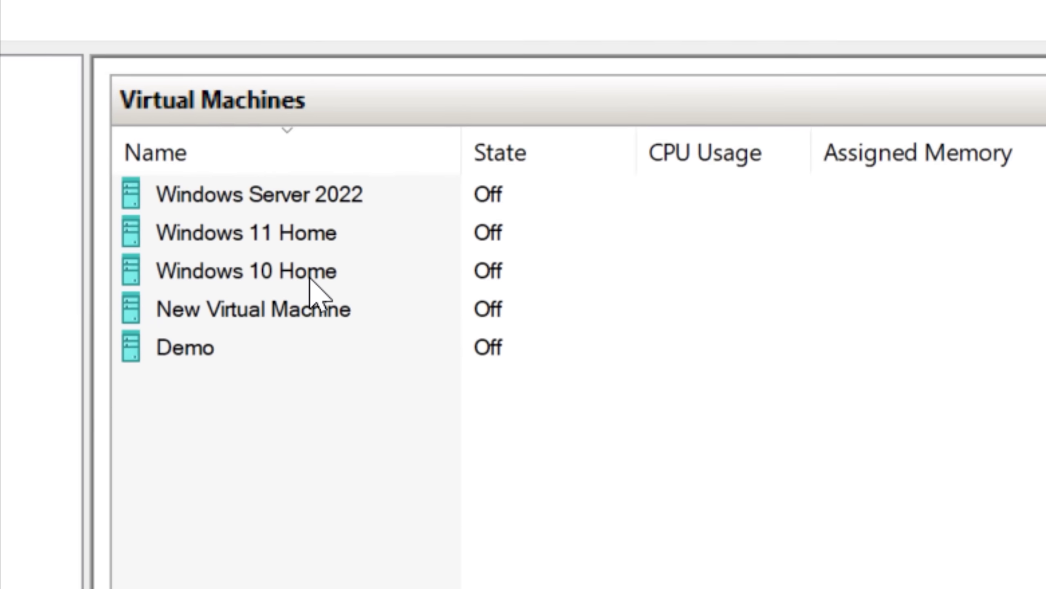
pyautogui.click(338, 396)
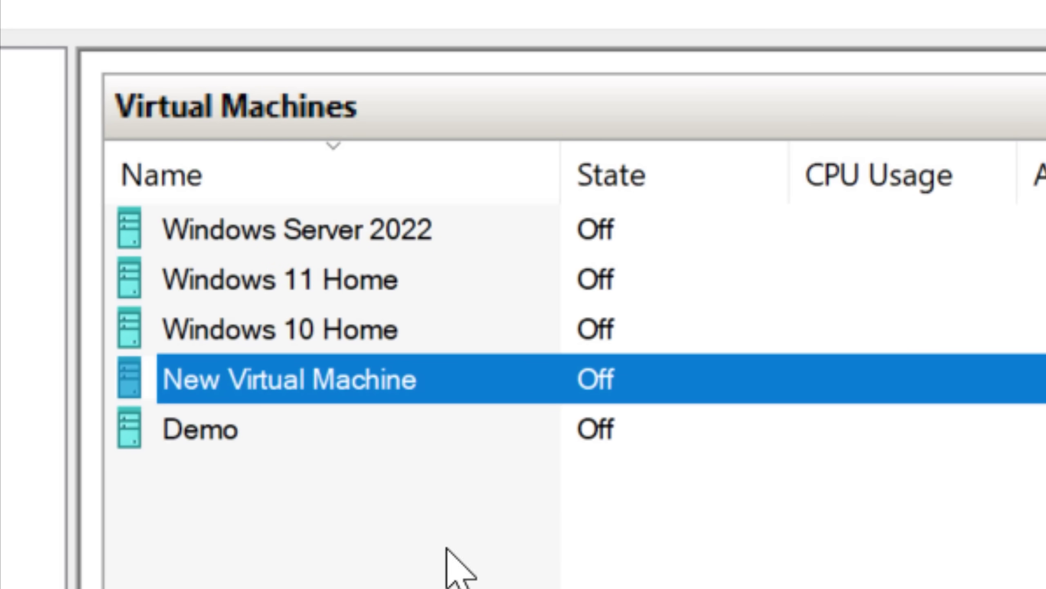
pyautogui.click(395, 446)
pyautogui.click(352, 383)
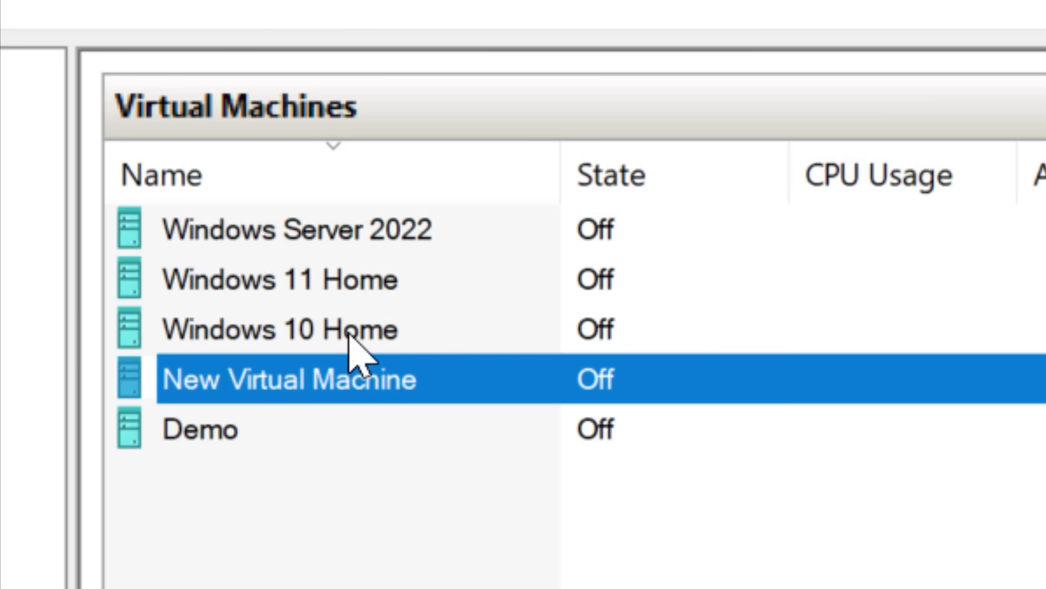
# Open New Virtual Machine's settings and check firmware boot order, security, memory and hard drive.
pyautogui.click(351, 342)
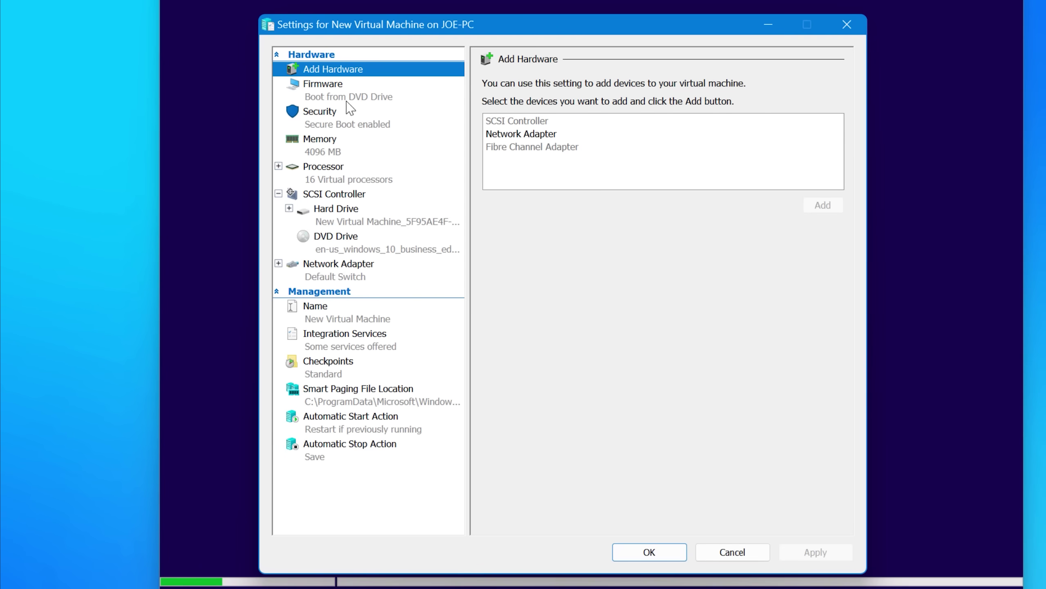
pyautogui.click(350, 97)
pyautogui.click(350, 121)
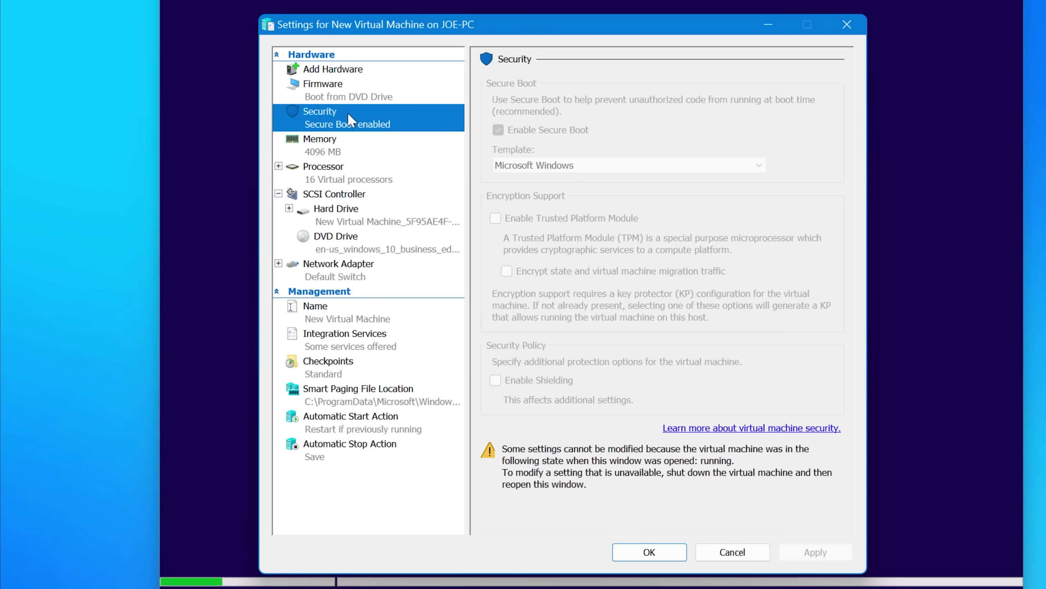
pyautogui.click(372, 153)
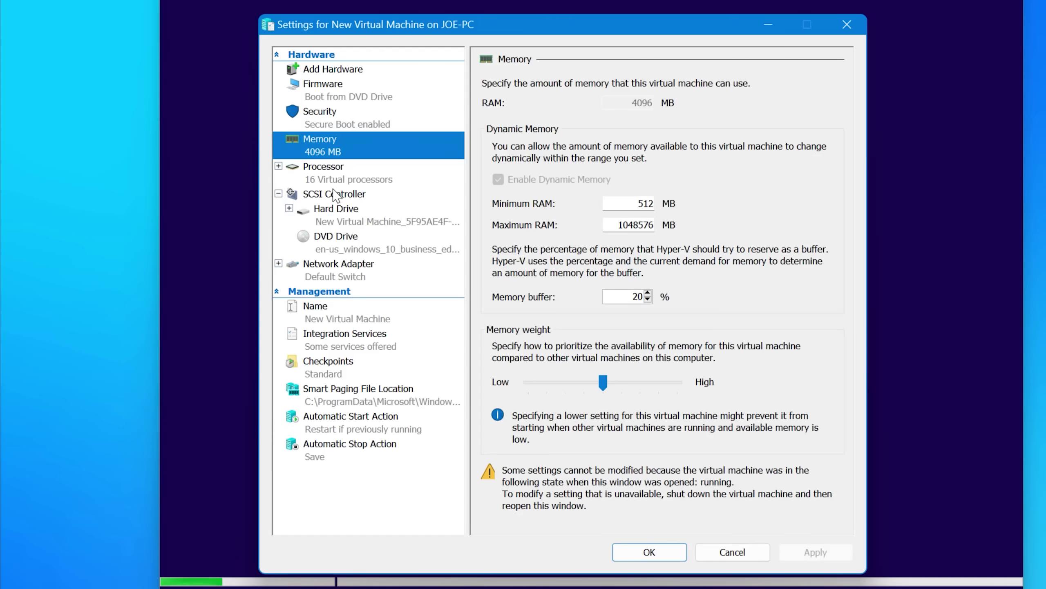
pyautogui.click(339, 216)
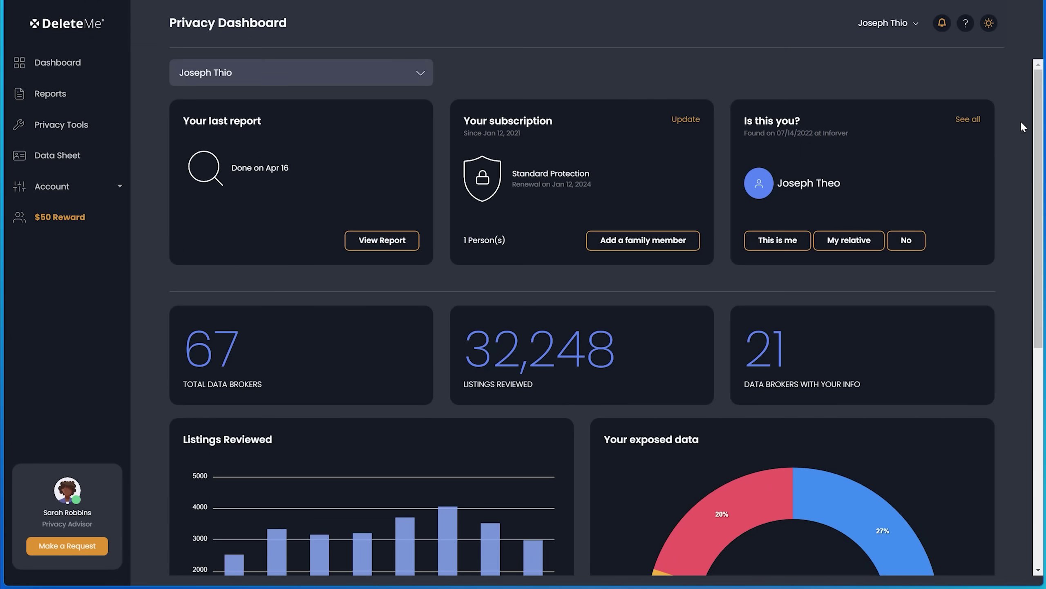
pyautogui.scroll(-5, 636, 354)
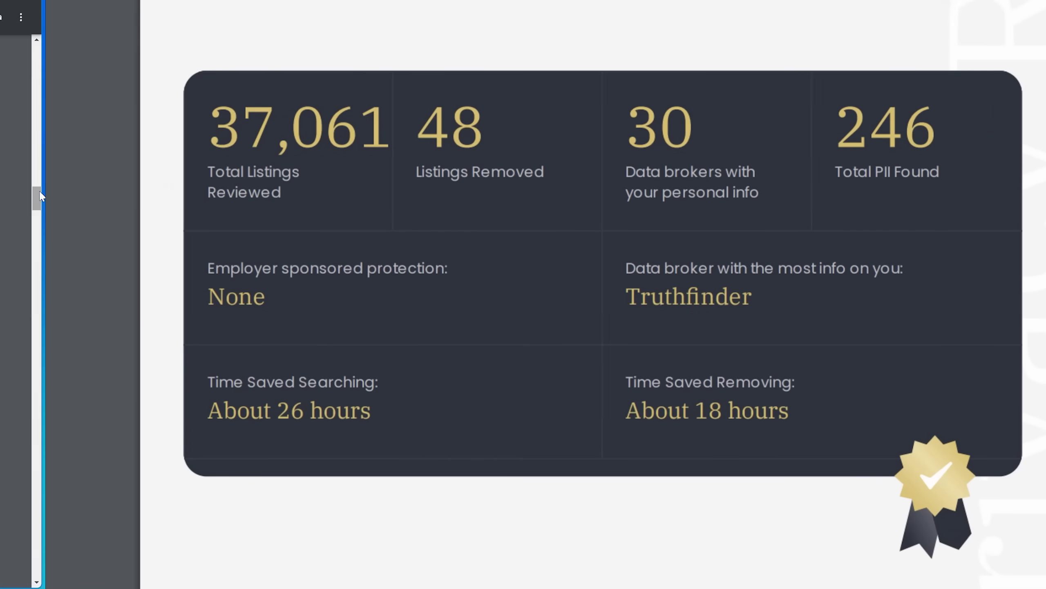
# Scroll down the DeleteMe page toward the list of data brokers it removes data from.
pyautogui.moveTo(1040, 122); pyautogui.dragTo(1036, 280)
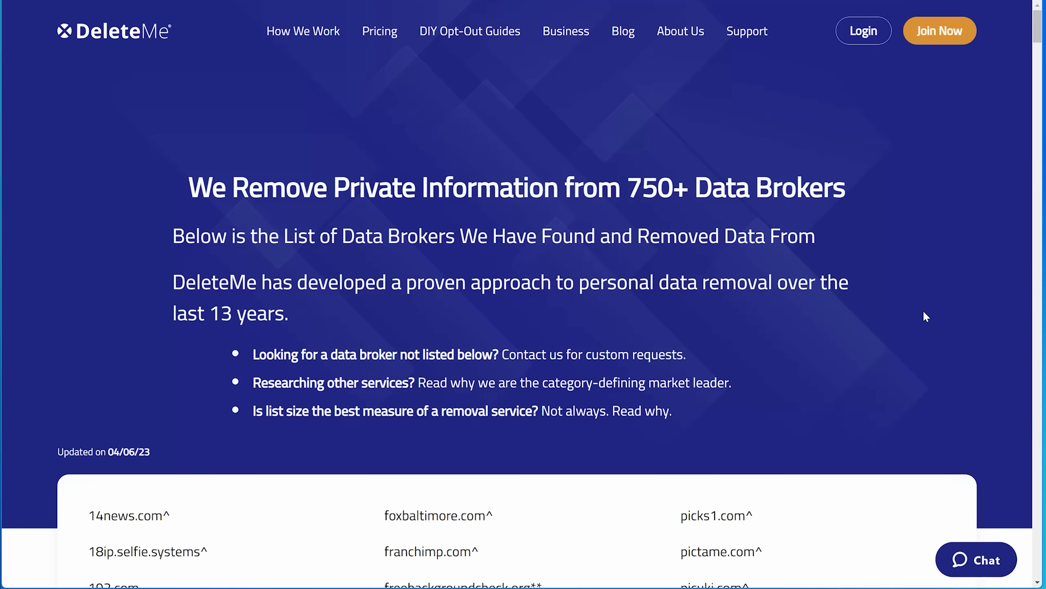
pyautogui.scroll(-3, 758, 317)
pyautogui.scroll(-3, 758, 317)
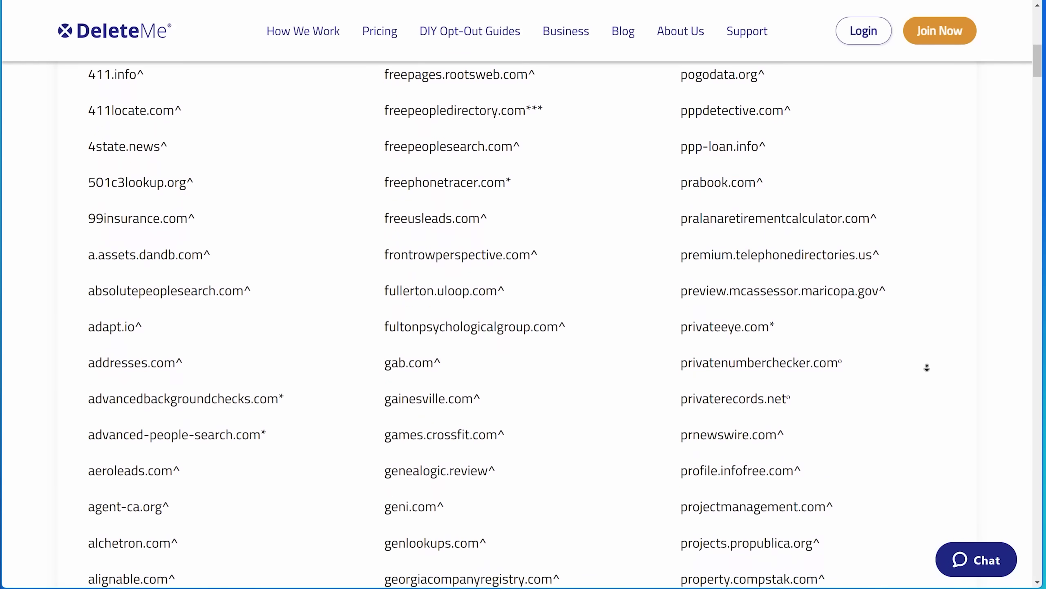
pyautogui.scroll(-2, 927, 368)
pyautogui.scroll(-2, 927, 368)
pyautogui.scroll(-10, 187, 261)
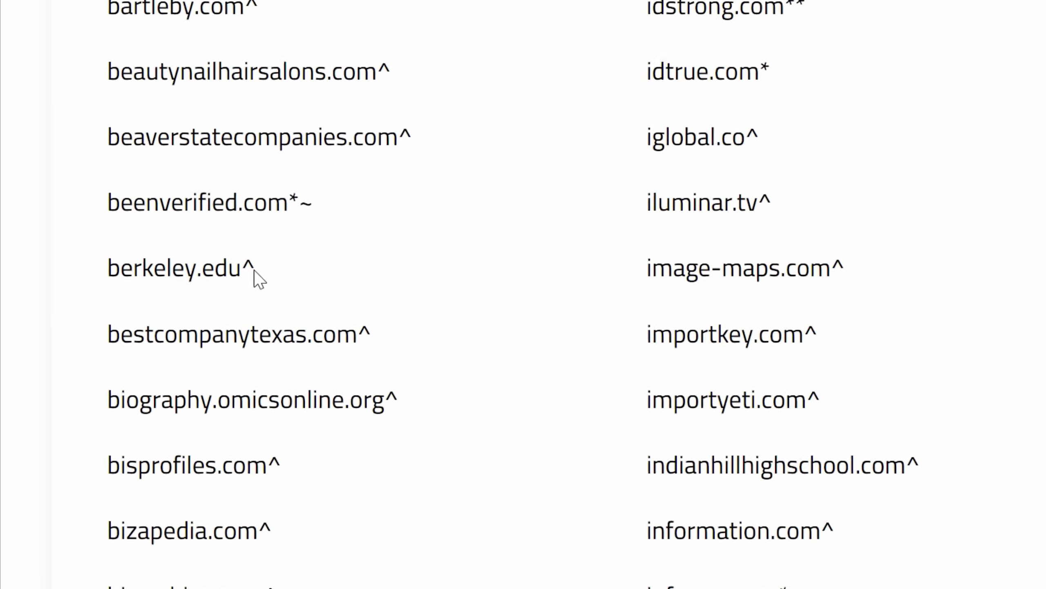
pyautogui.moveTo(402, 288); pyautogui.dragTo(98, 289)
pyautogui.click(185, 320)
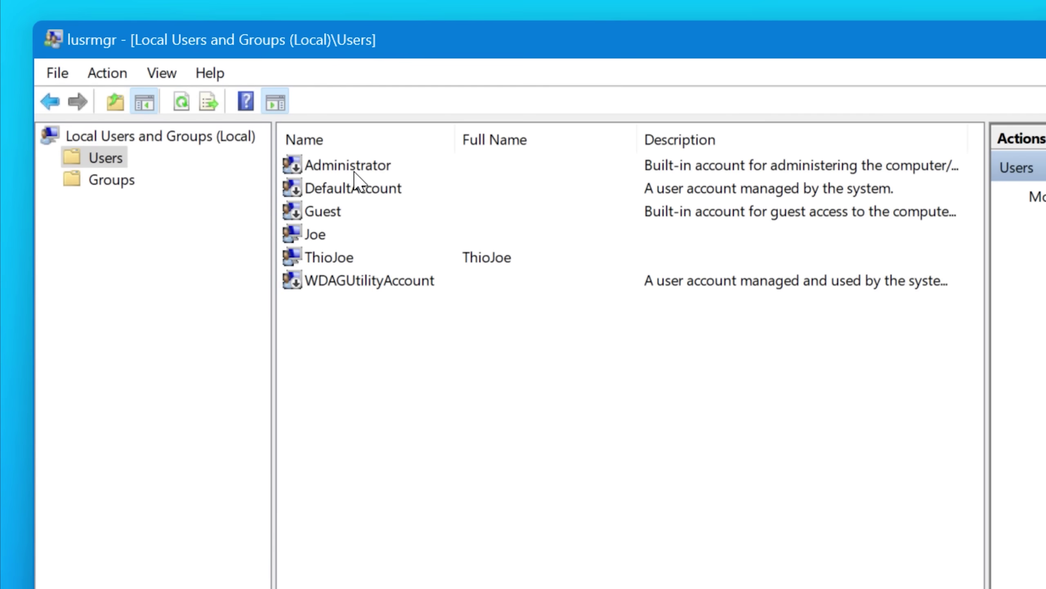
# Open the Users list and select DefaultAccount, Guest, WDAGUtilityAccount and Administrator in turn.
pyautogui.click(349, 172)
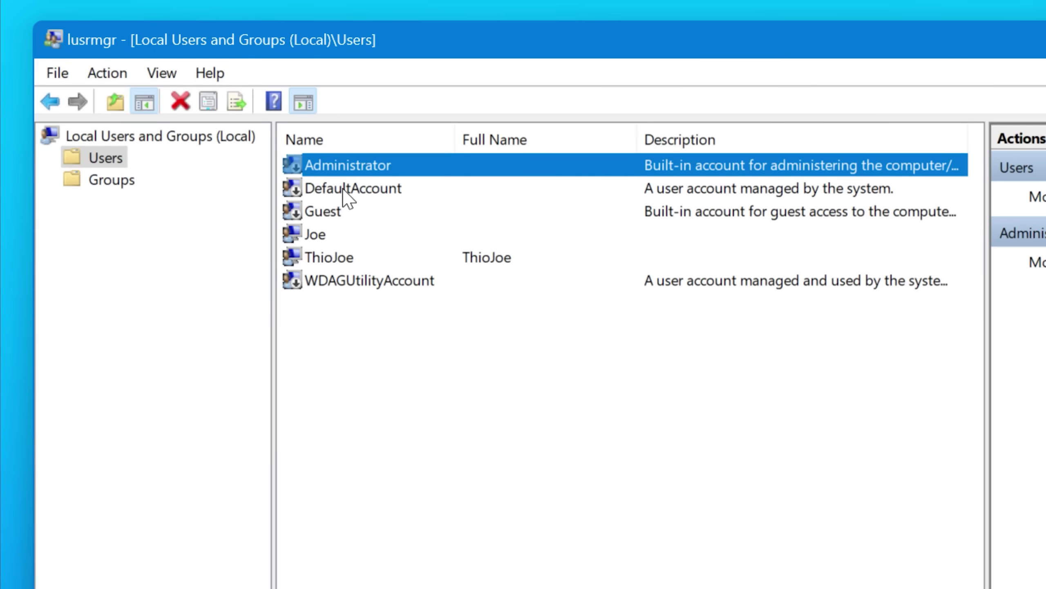
pyautogui.click(343, 190)
pyautogui.click(326, 212)
pyautogui.click(323, 234)
pyautogui.click(318, 279)
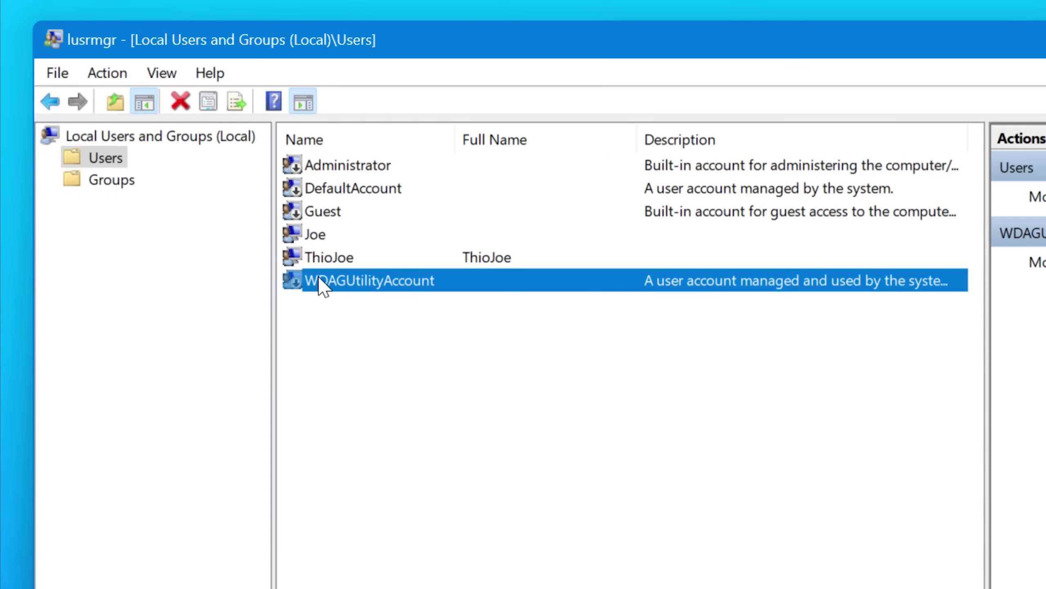
pyautogui.click(316, 257)
# View the Administrator account's Member Of and Profile tabs, then close its properties.
pyautogui.doubleClick(344, 165)
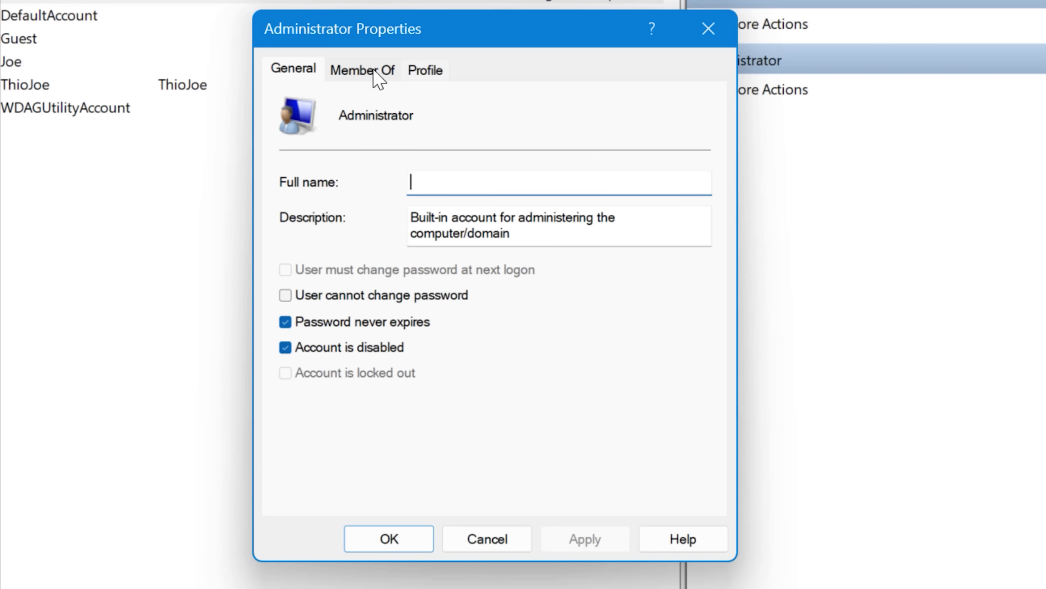
pyautogui.click(378, 79)
pyautogui.click(424, 71)
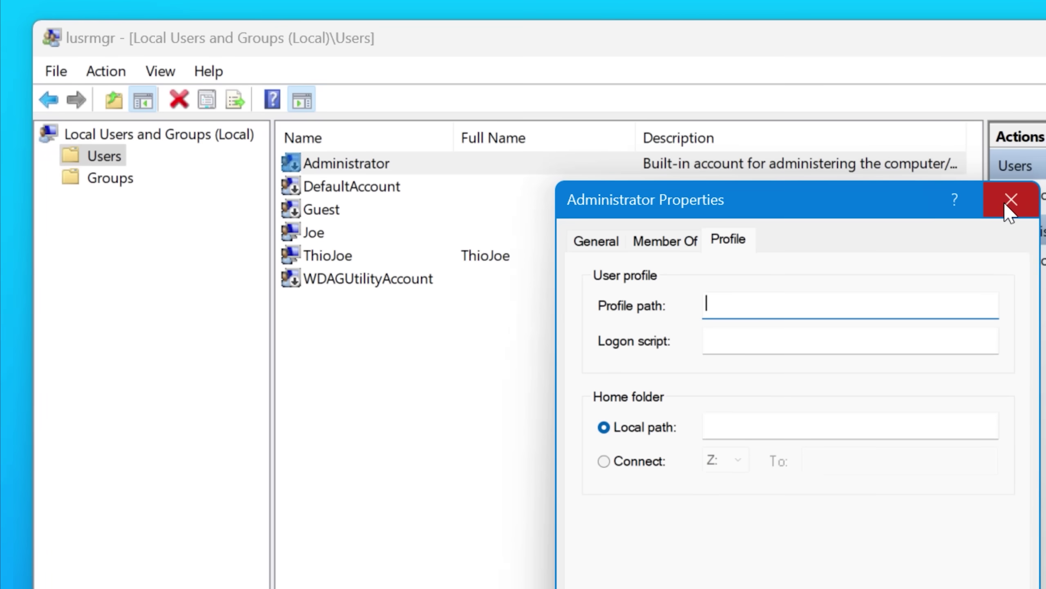
pyautogui.click(1025, 214)
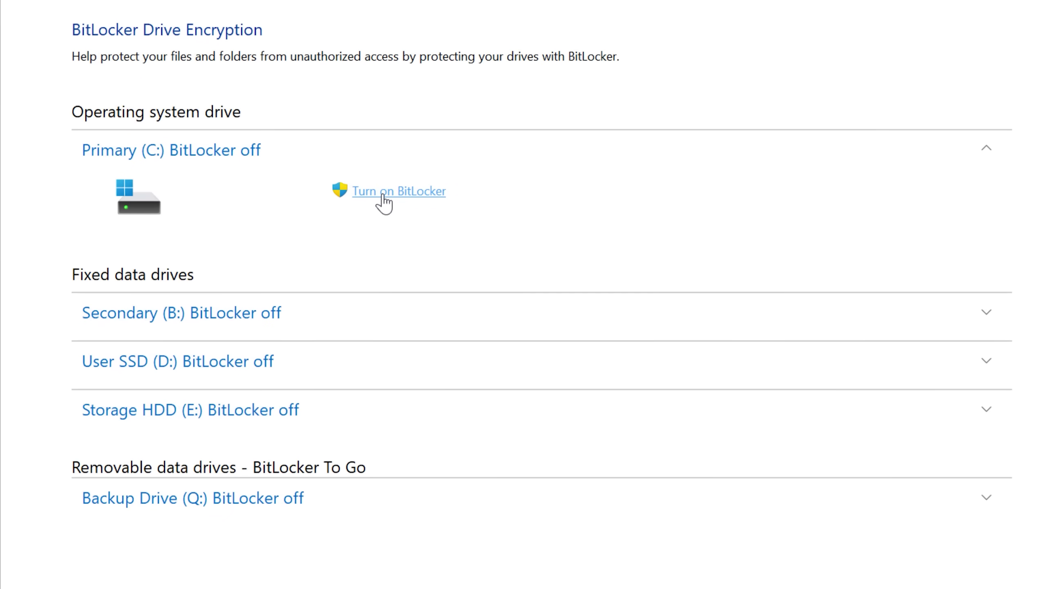
# Start BitLocker on drive C:, back up the recovery key, and toggle the system check on, then off.
pyautogui.click(424, 204)
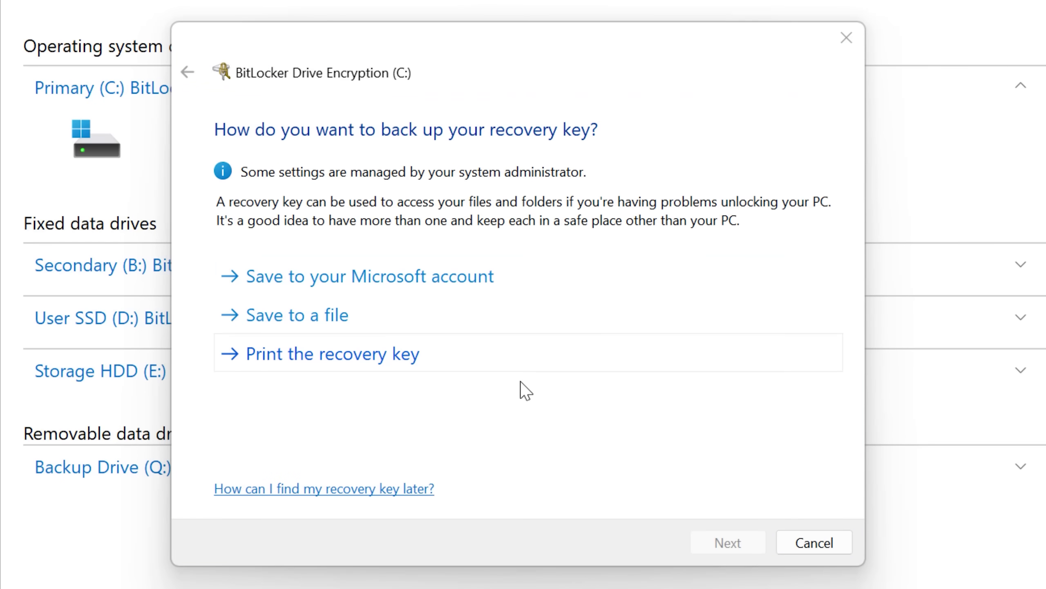
pyautogui.click(485, 401)
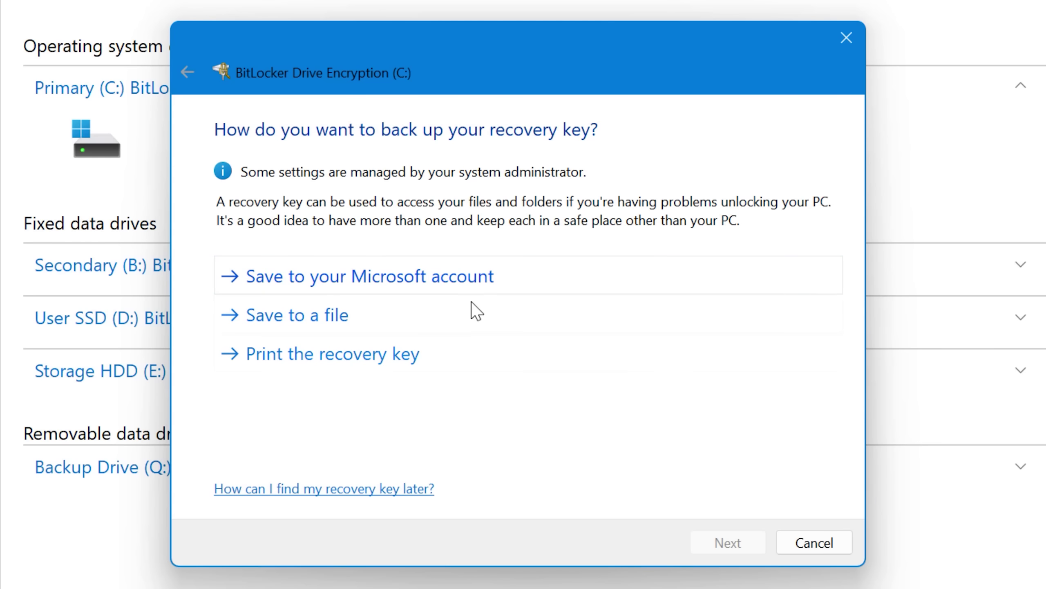
pyautogui.click(467, 367)
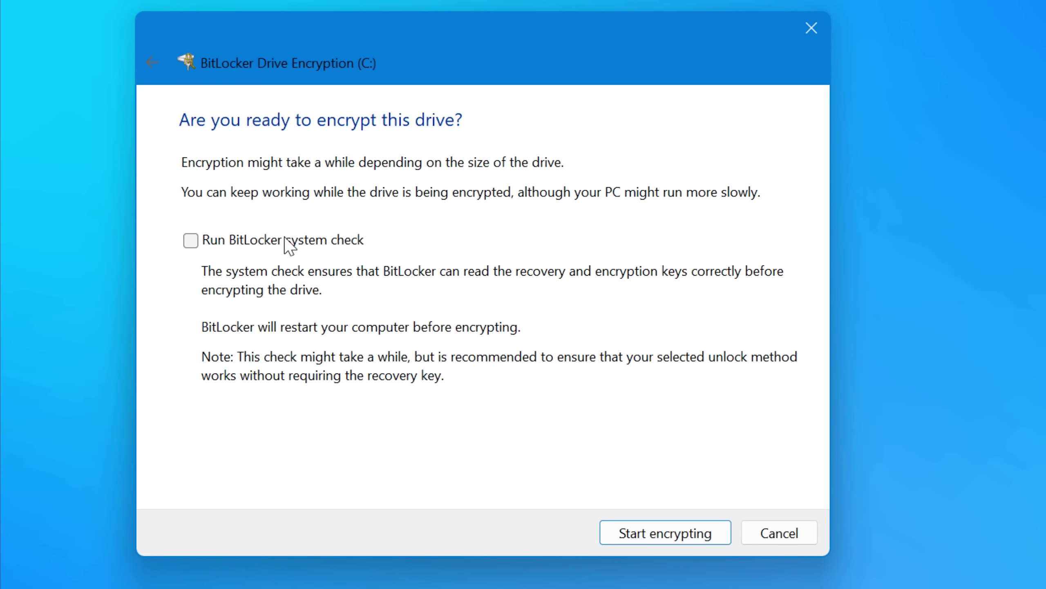
pyautogui.click(286, 242)
pyautogui.click(286, 242)
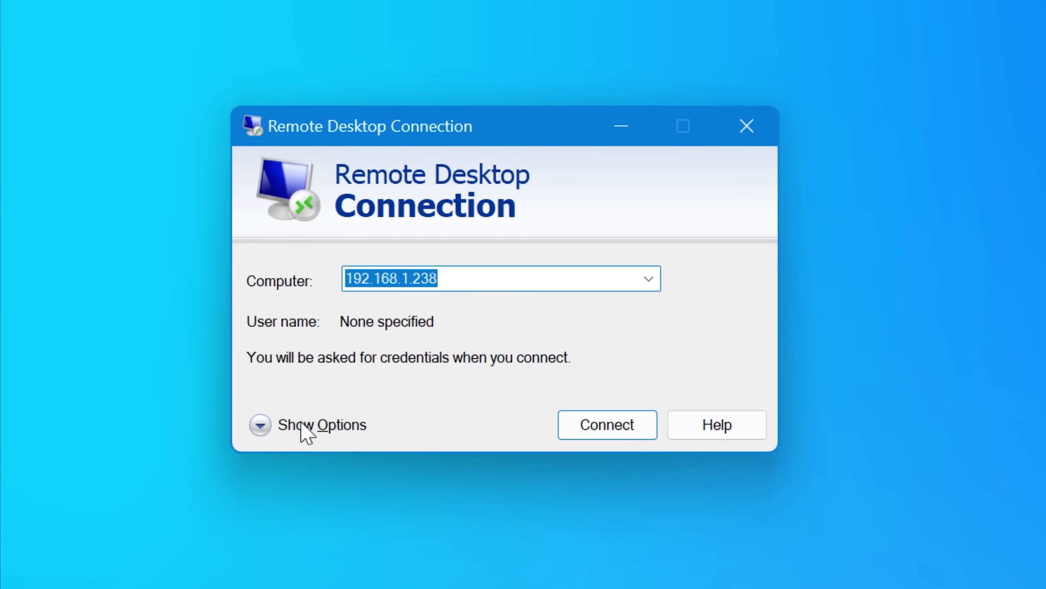
# Expand the connection options for 192.168.1.238 and view the Display and Local Resources tabs.
pyautogui.click(298, 425)
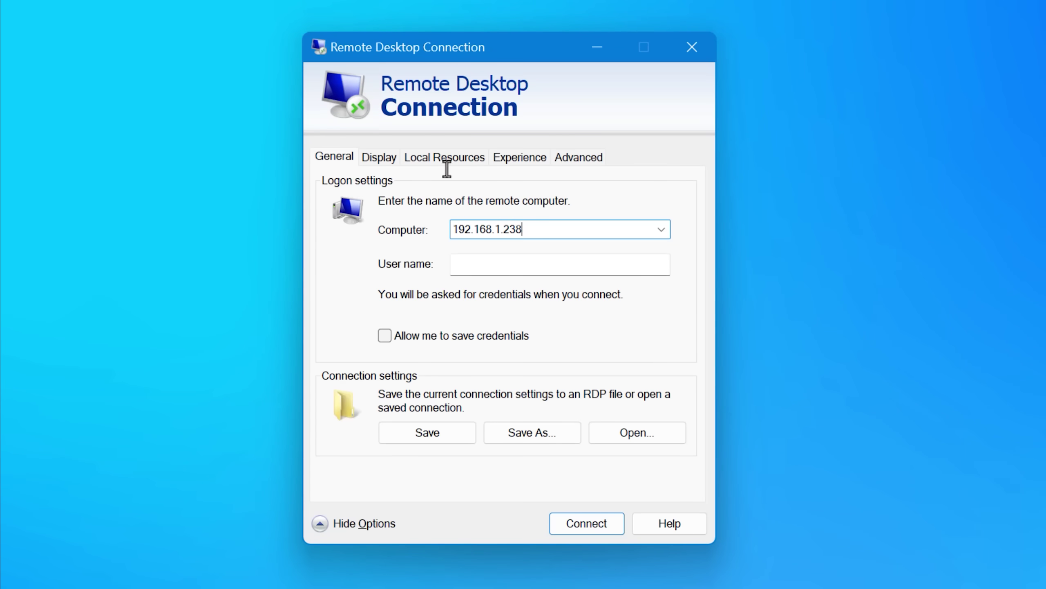
pyautogui.hotkey('ctrl', 'Tab')
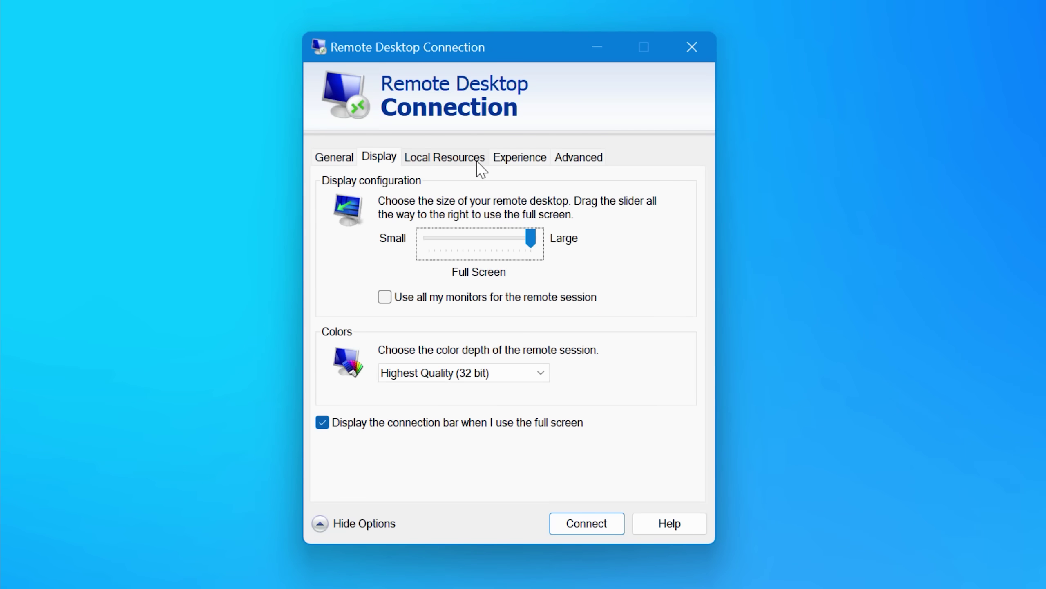
pyautogui.click(478, 162)
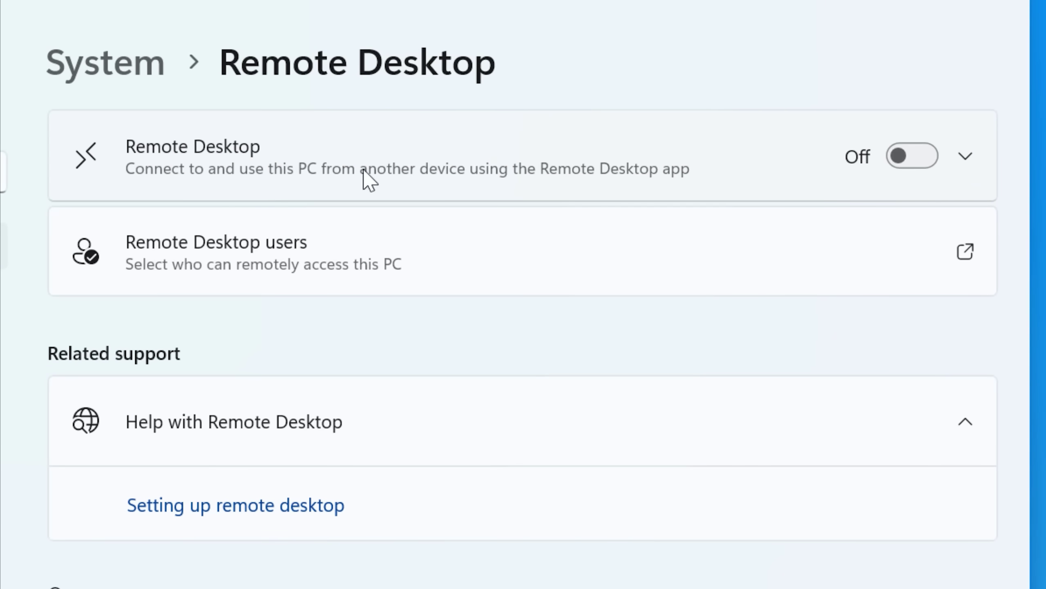
# Switch the Remote Desktop toggle on and confirm enabling it.
pyautogui.click(912, 155)
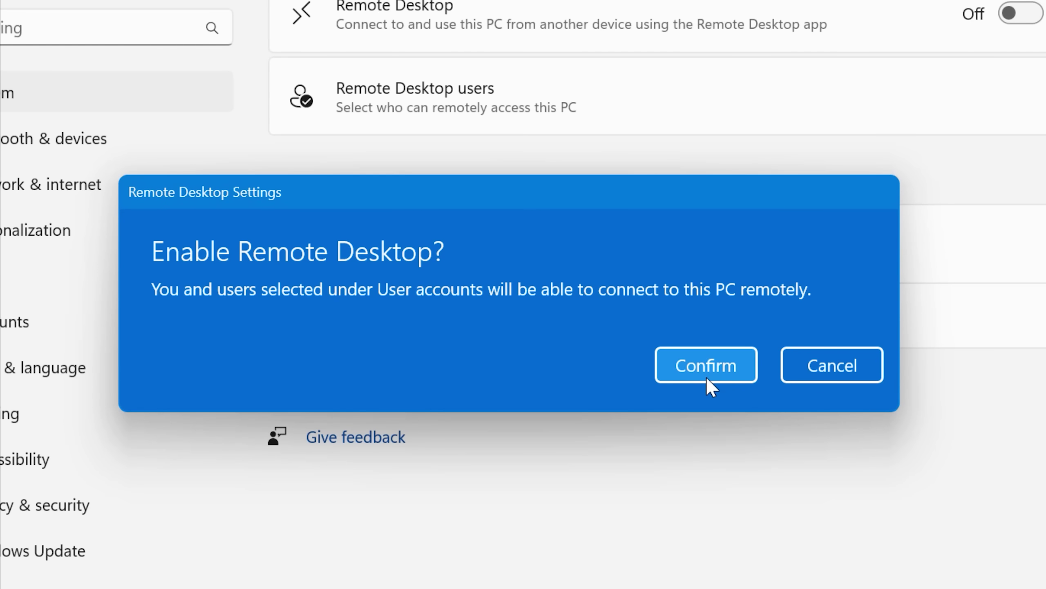
pyautogui.click(720, 368)
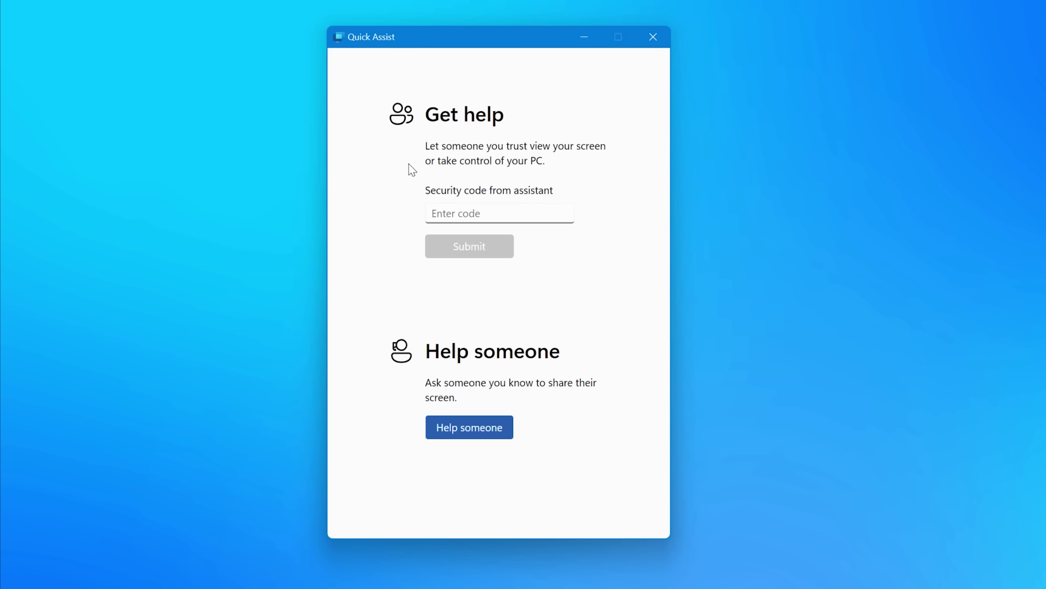
# Choose Help someone in Quick Assist to generate a shareable security code.
pyautogui.click(502, 429)
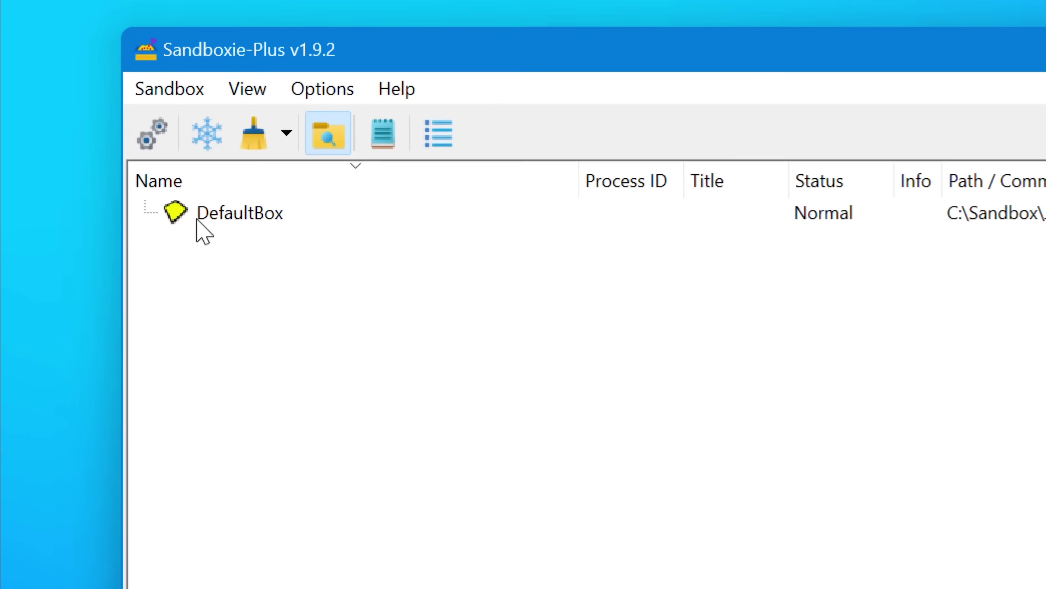
# Run Dummy.exe with Run Sandboxed, keeping the DefaultBox sandbox selected.
pyautogui.click(145, 122)
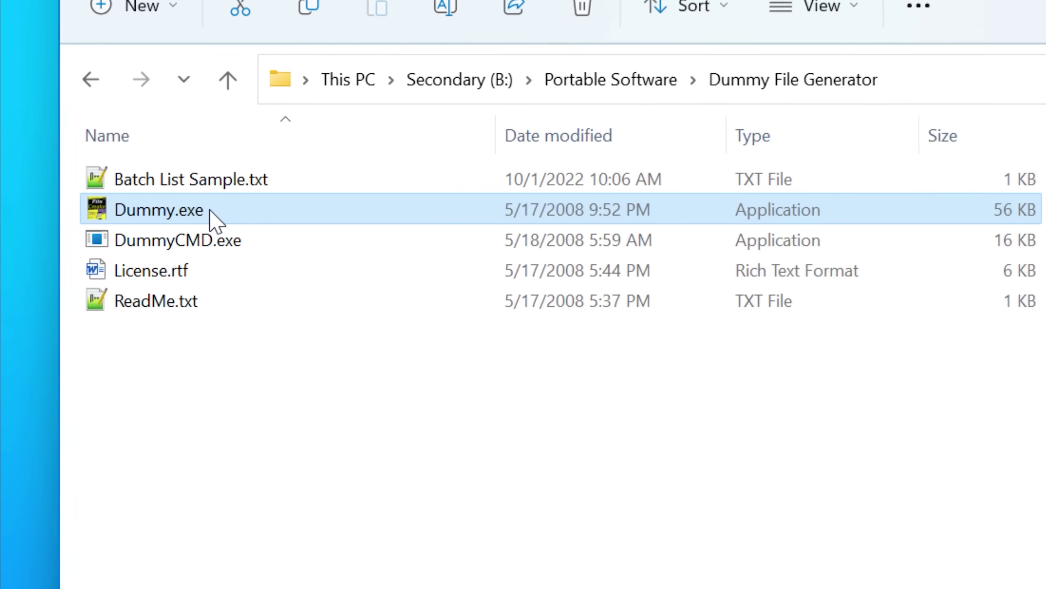
pyautogui.rightClick(175, 159)
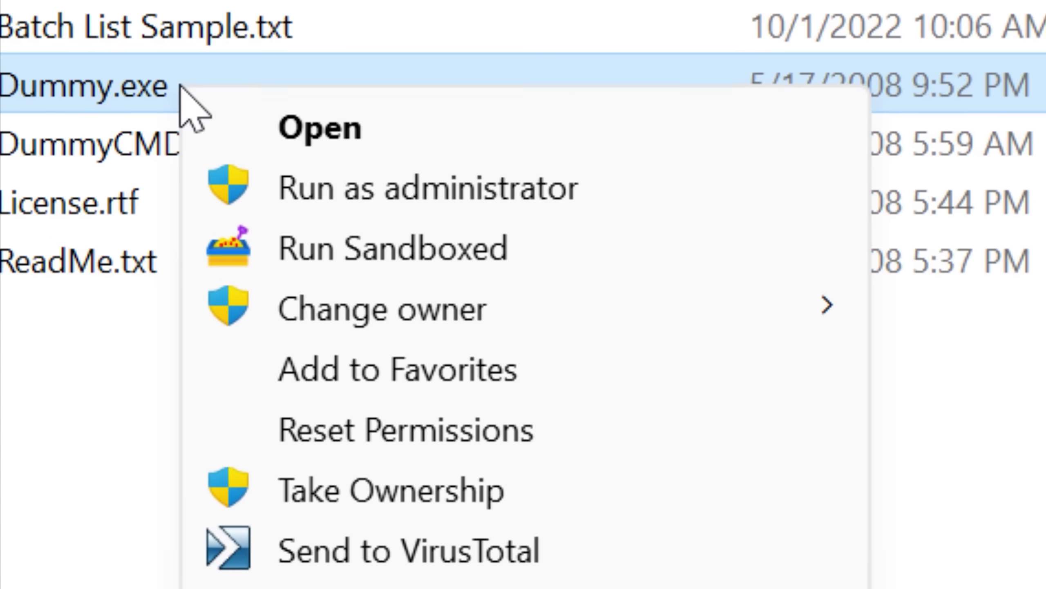
pyautogui.click(544, 250)
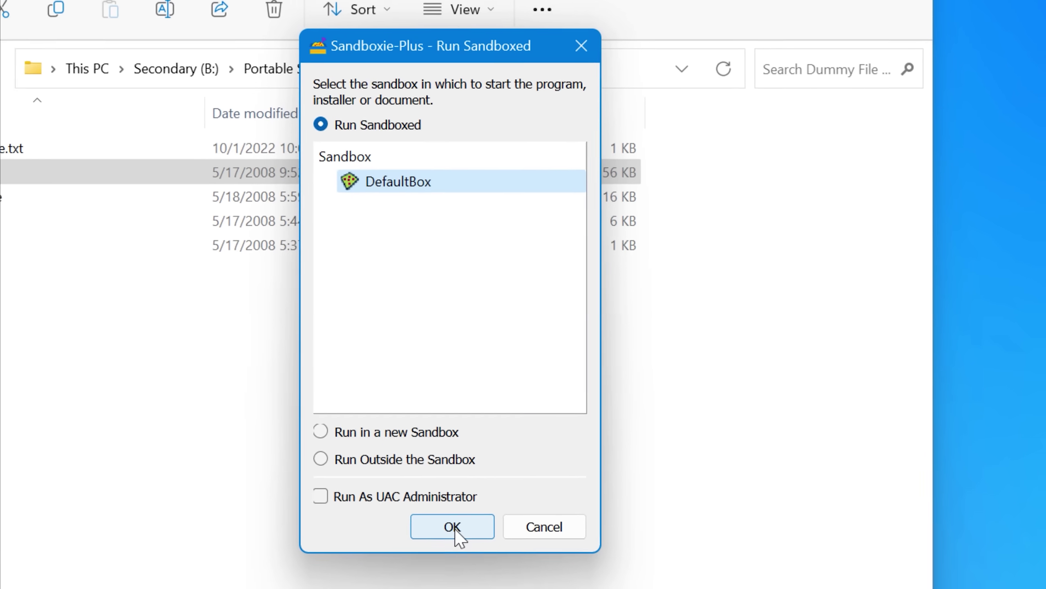
pyautogui.click(445, 536)
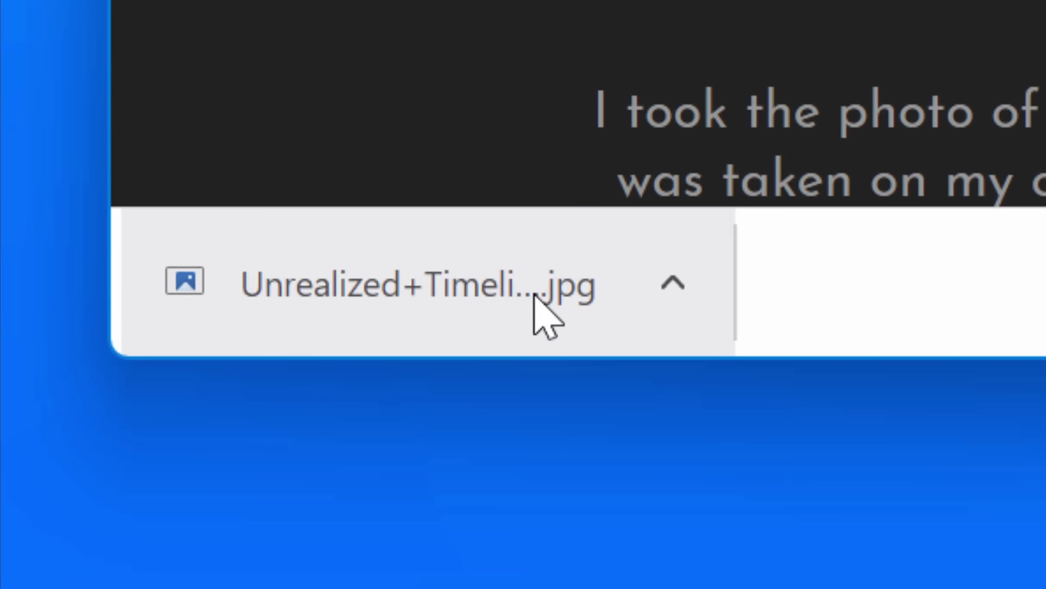
# Reveal the downloaded Unrealized+Timelines+-+4K.jpg from Chrome's downloads in its Some Folder location.
pyautogui.click(536, 297)
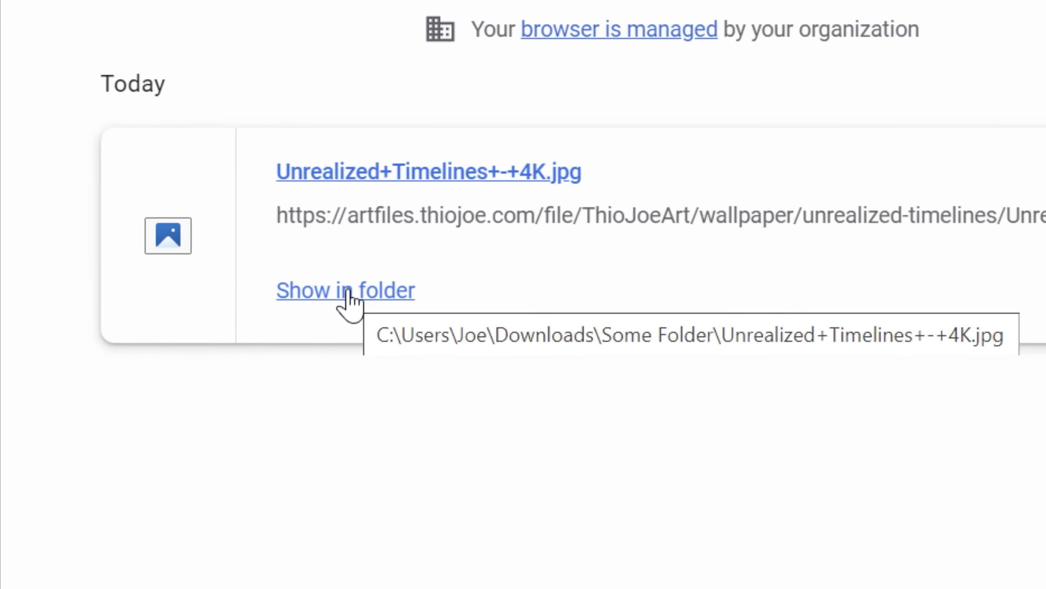
pyautogui.click(428, 319)
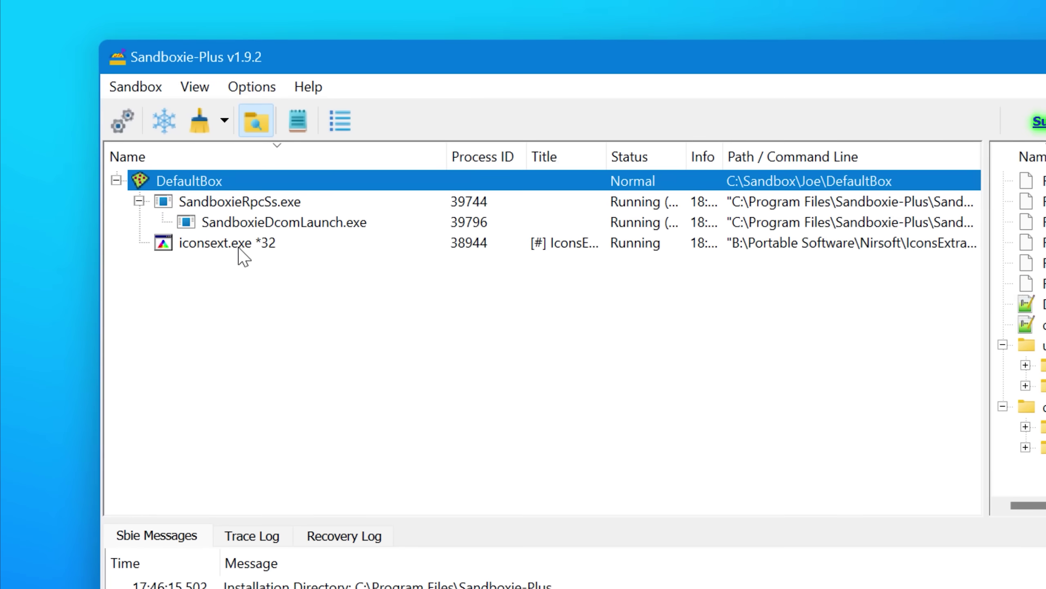
# Apply the Force into this sandbox preset to the running iconsext.exe process in DefaultBox.
pyautogui.click(285, 242)
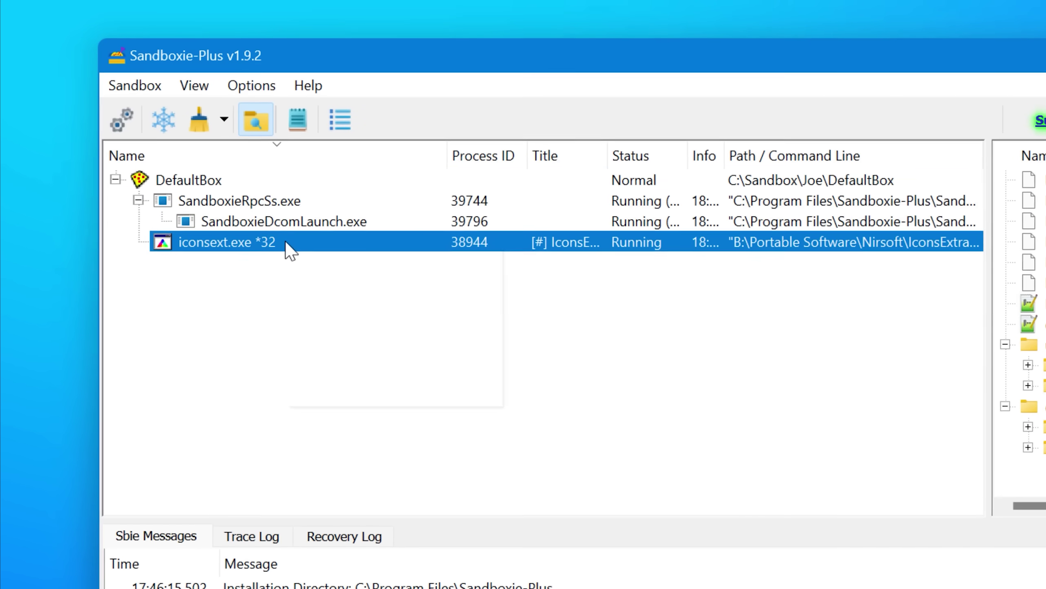
pyautogui.rightClick(286, 243)
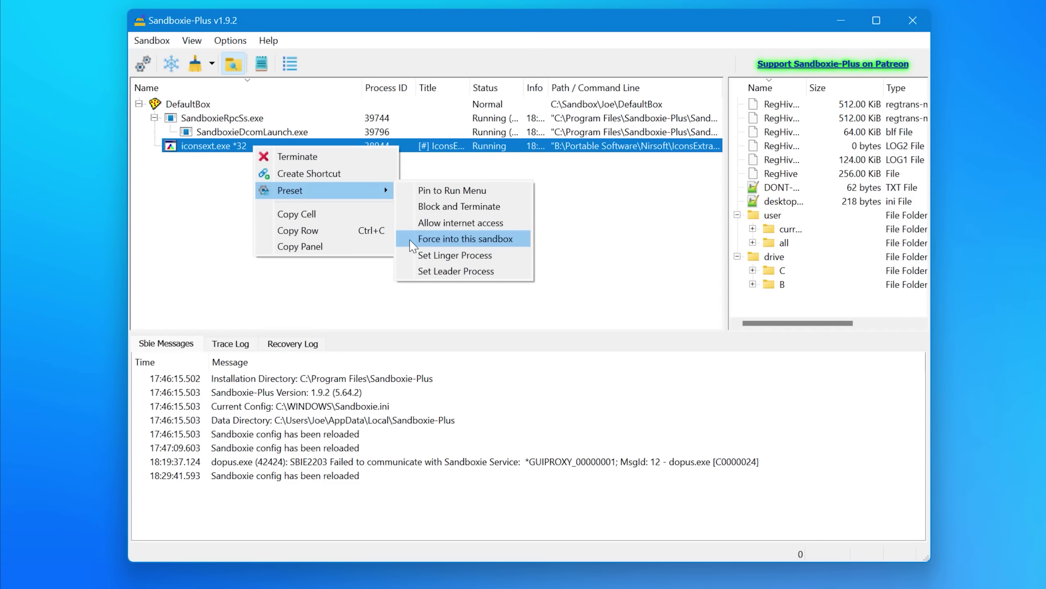
pyautogui.click(404, 238)
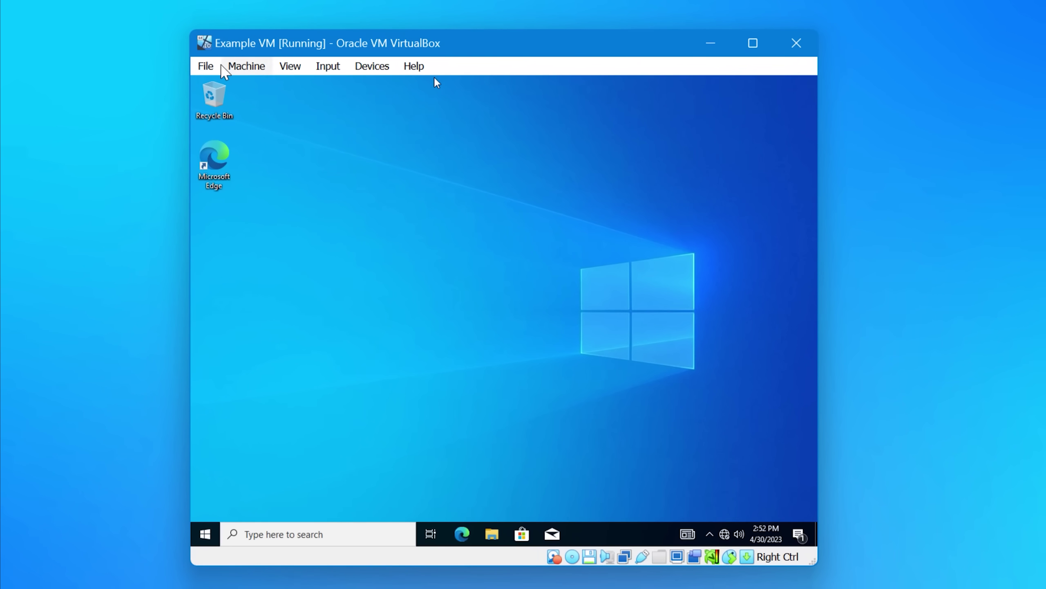
# Check the Example VM's processor and acceleration settings, reveal the guest password, and reach Summary.
pyautogui.click(207, 69)
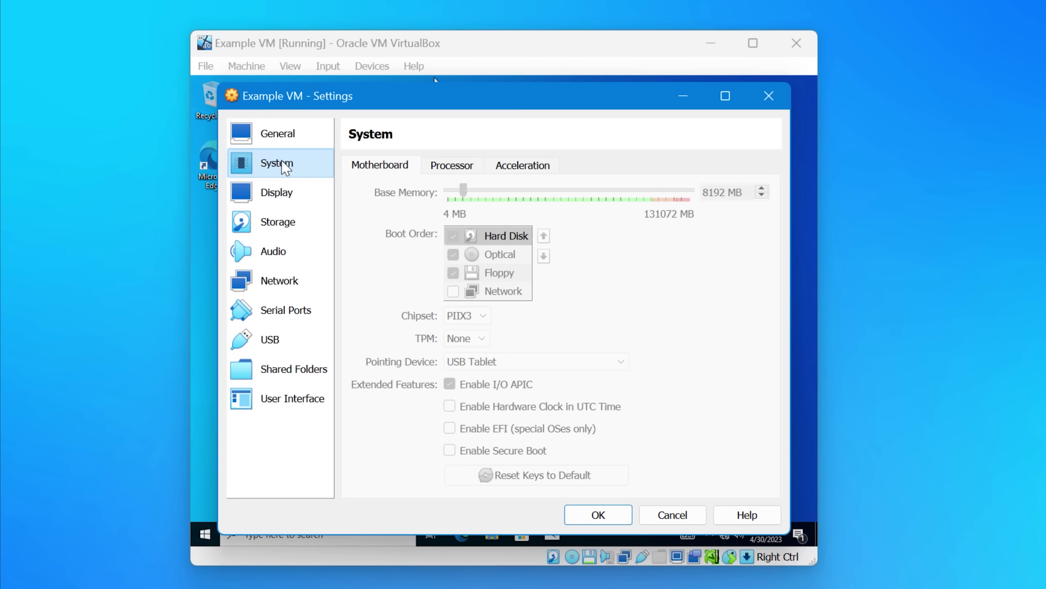
pyautogui.click(449, 168)
pyautogui.click(518, 168)
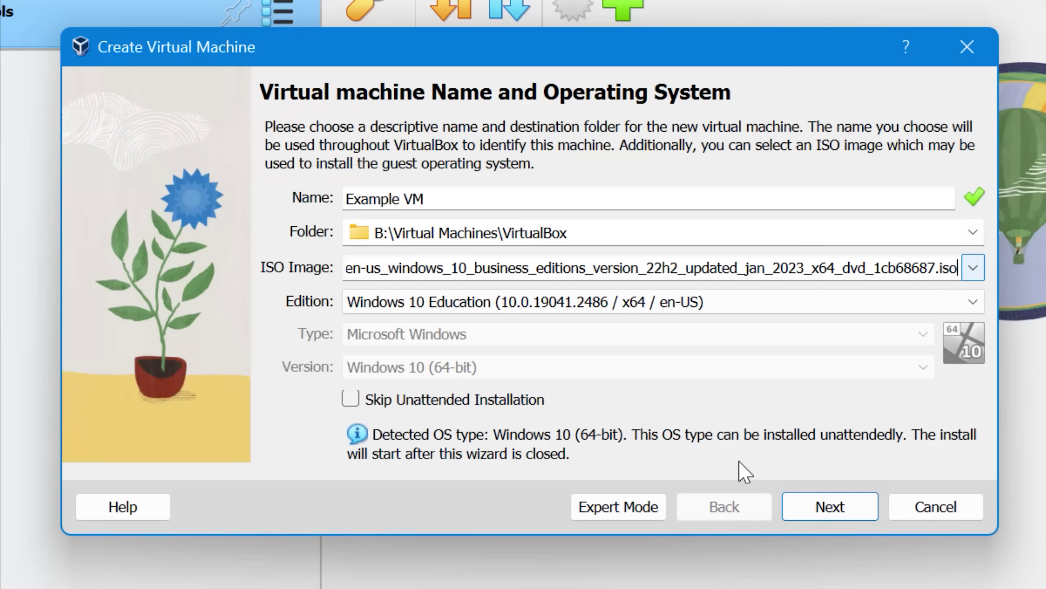
pyautogui.click(815, 505)
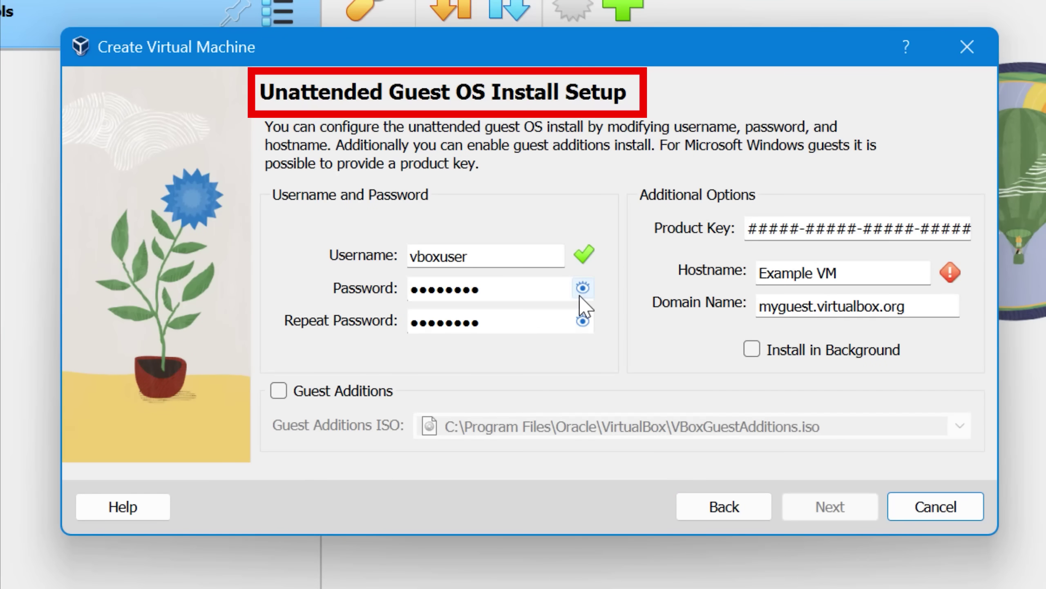
pyautogui.click(582, 289)
pyautogui.click(818, 506)
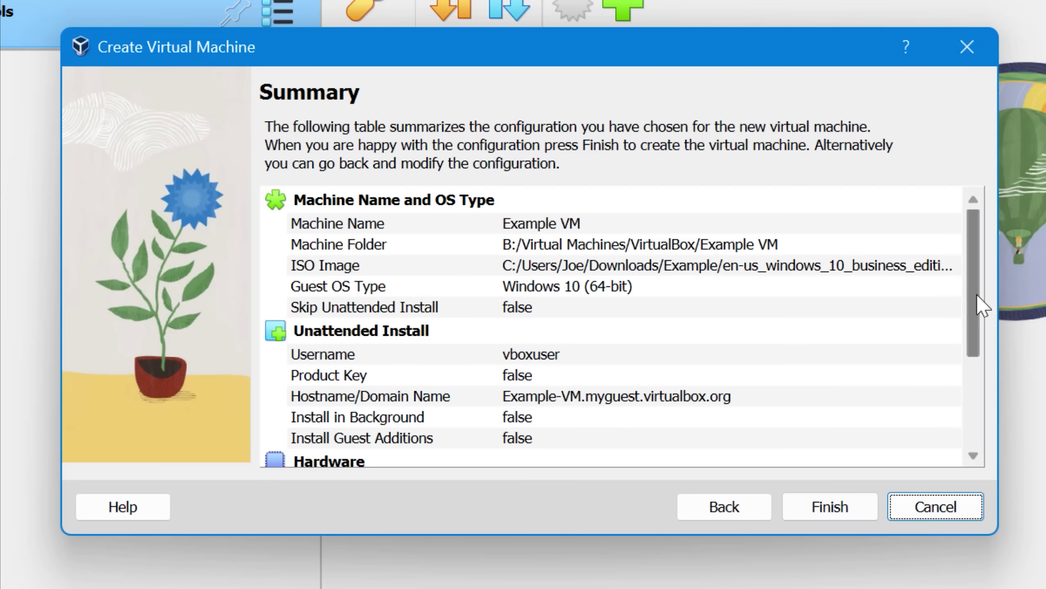
pyautogui.moveTo(973, 292); pyautogui.dragTo(971, 324)
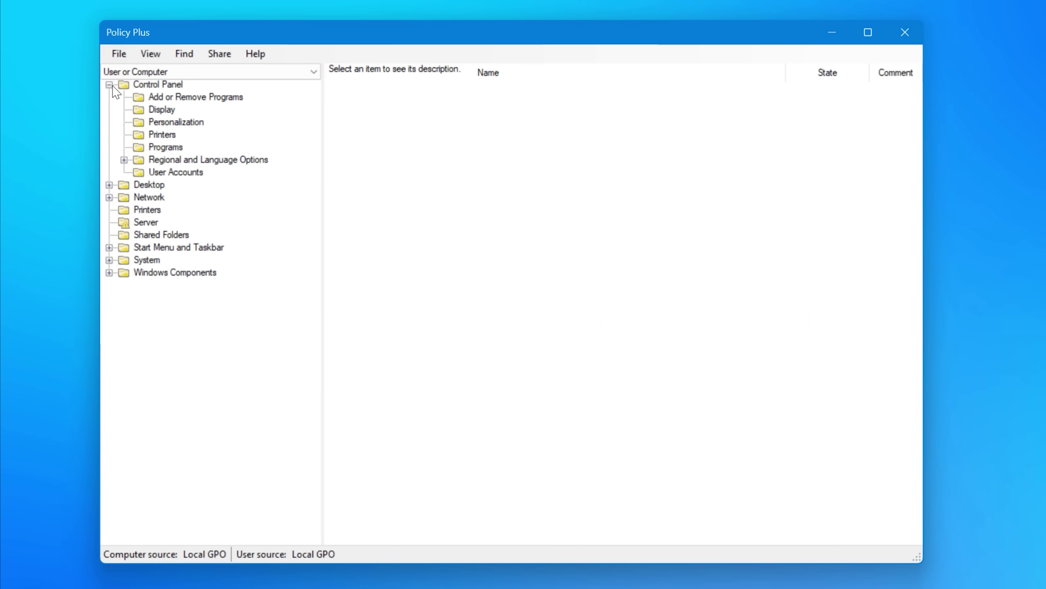
# Browse the Printers, Programs, Regional and Language, User Accounts, Desktop and Network policy categories.
pyautogui.click(161, 135)
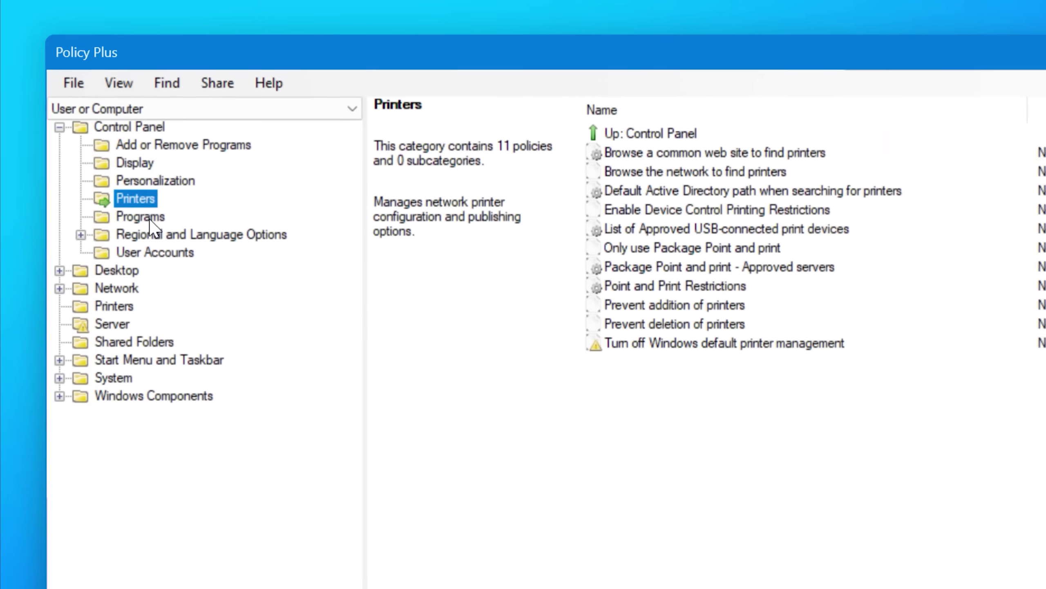
pyautogui.click(165, 147)
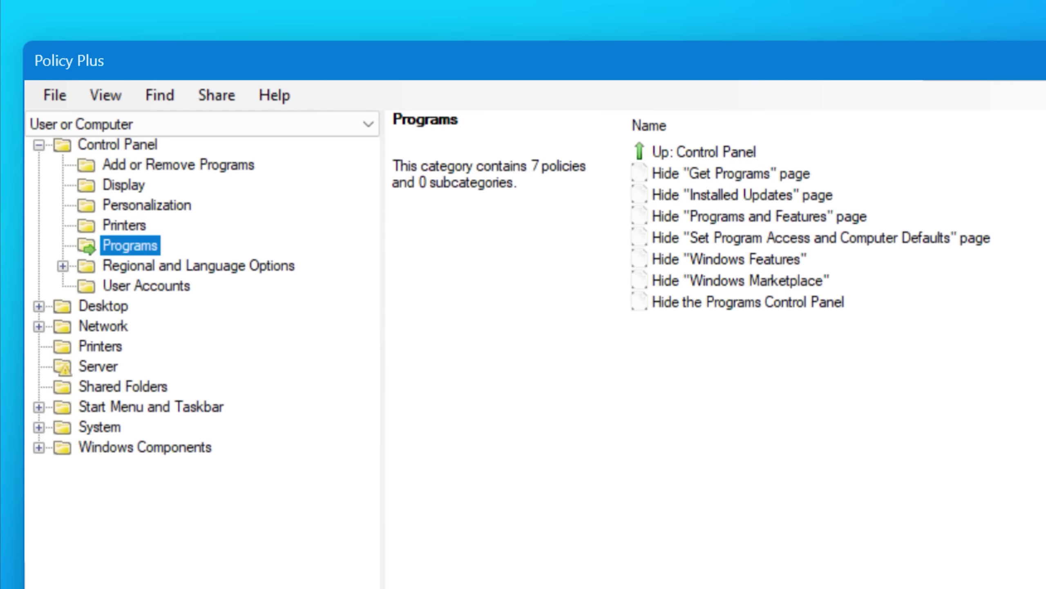
pyautogui.click(139, 268)
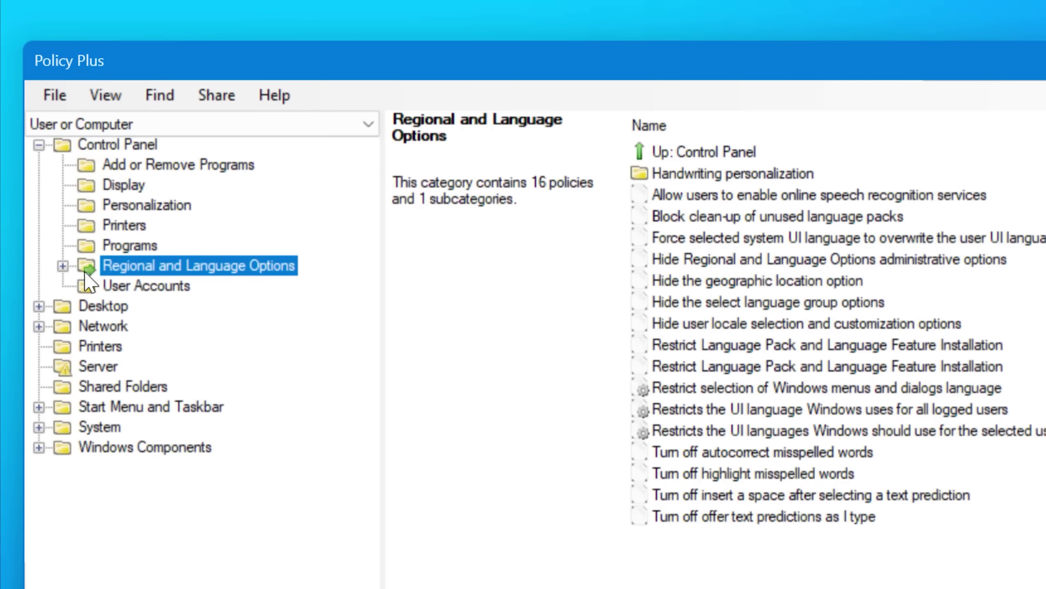
pyautogui.click(88, 284)
pyautogui.click(38, 306)
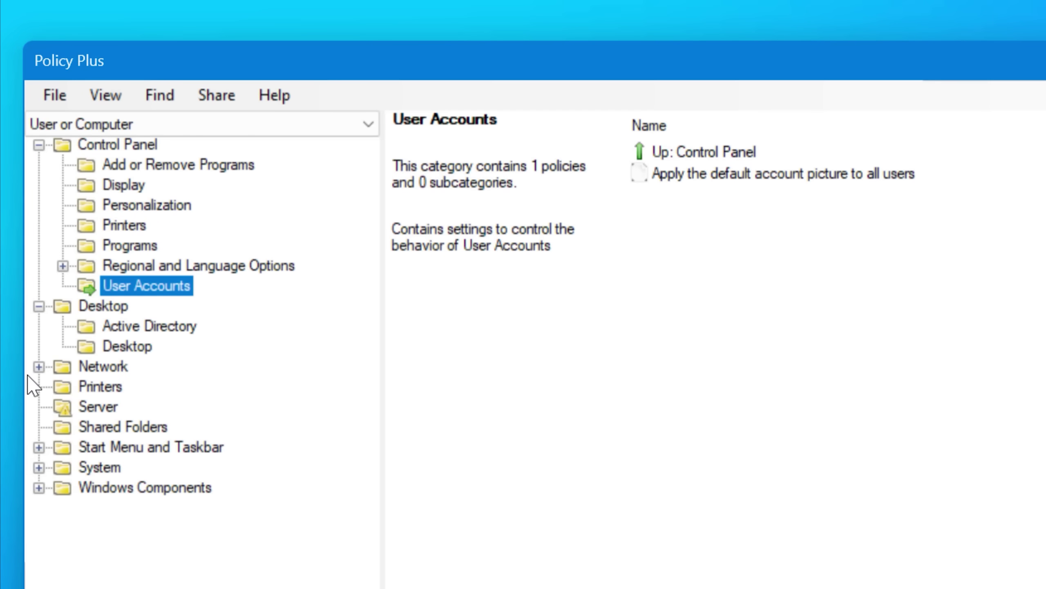
pyautogui.click(39, 367)
pyautogui.click(40, 368)
# Filter to Computer policies and browse Windows Components: ActiveX Installer, Cloud Content, BitLocker.
pyautogui.click(352, 128)
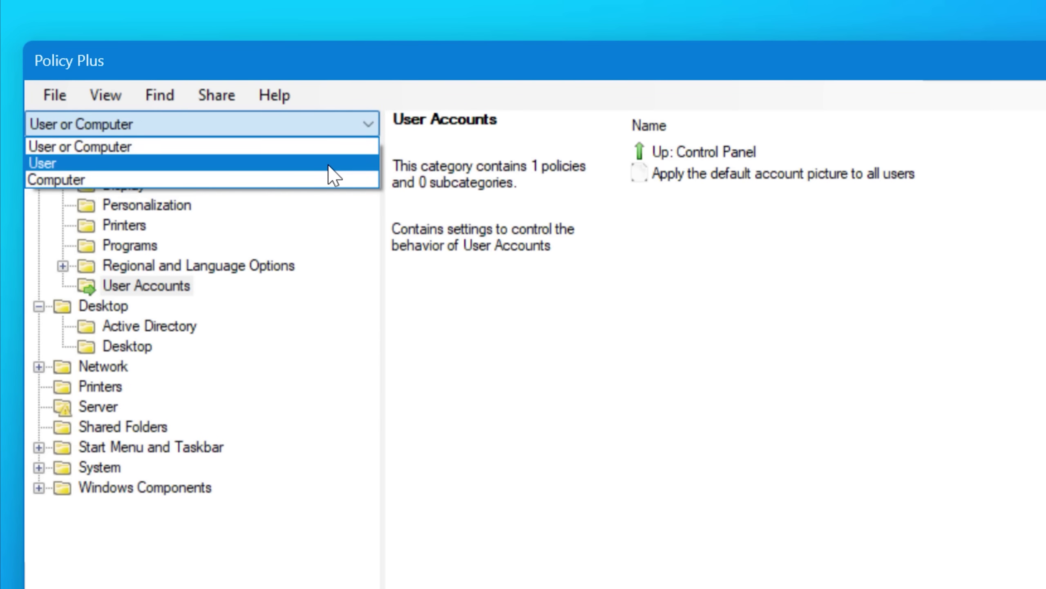
pyautogui.click(316, 180)
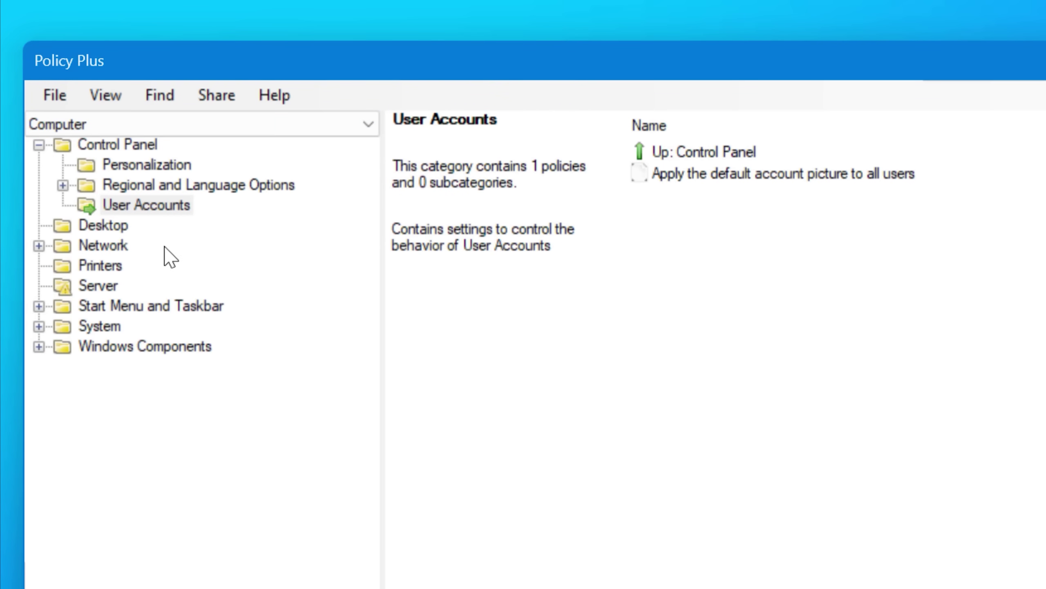
pyautogui.click(39, 347)
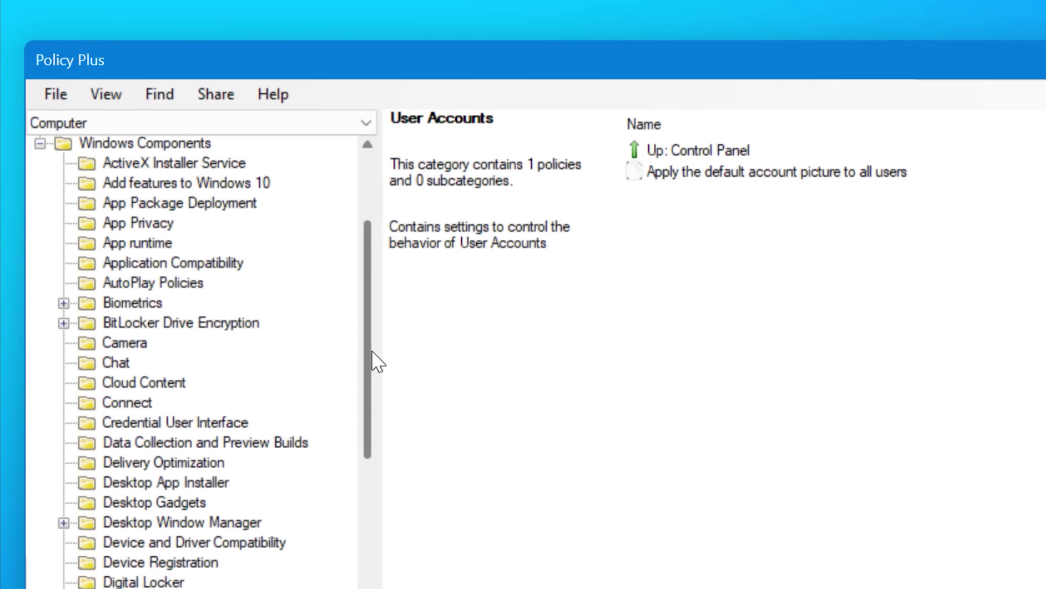
pyautogui.moveTo(370, 358)
pyautogui.mouseDown()
pyautogui.moveTo(313, 464)
pyautogui.moveTo(292, 180)
pyautogui.mouseUp()
pyautogui.click(150, 261)
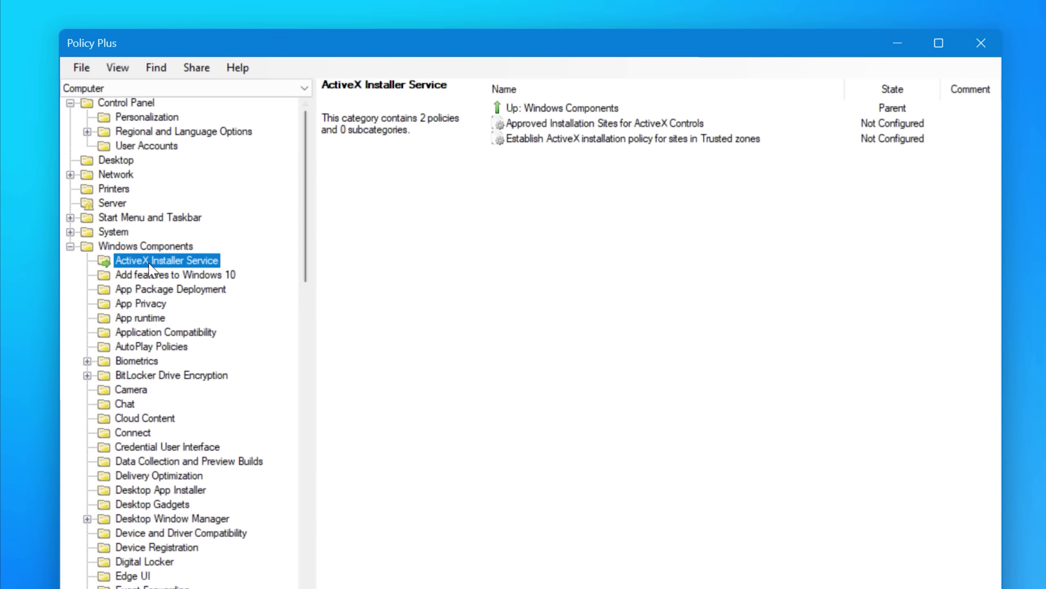
pyautogui.click(135, 418)
pyautogui.click(135, 375)
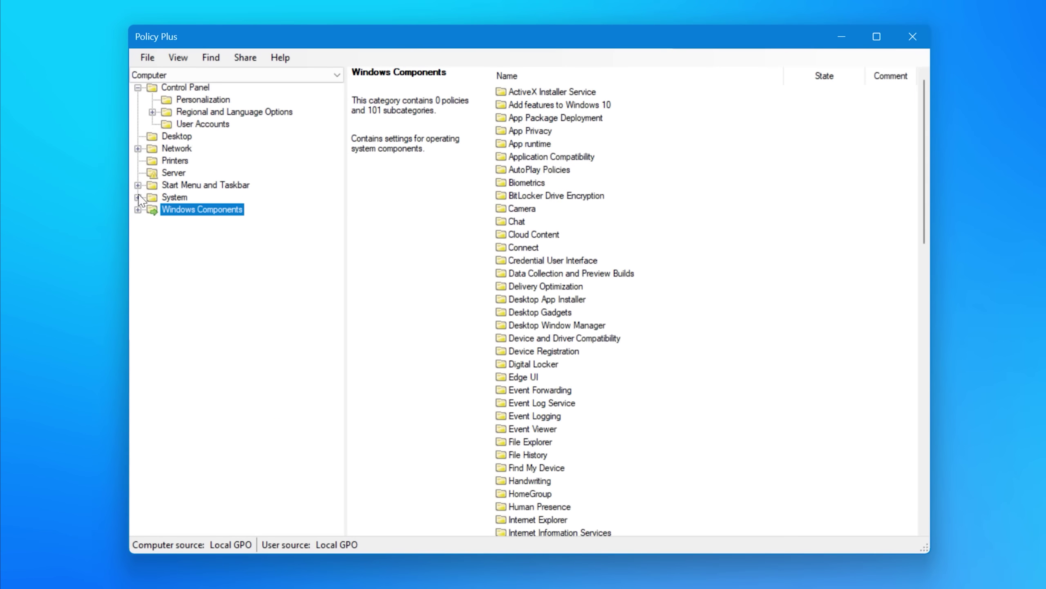
# Expand Network, show the 46 Offline Files policies, and bring up the View menu.
pyautogui.click(138, 149)
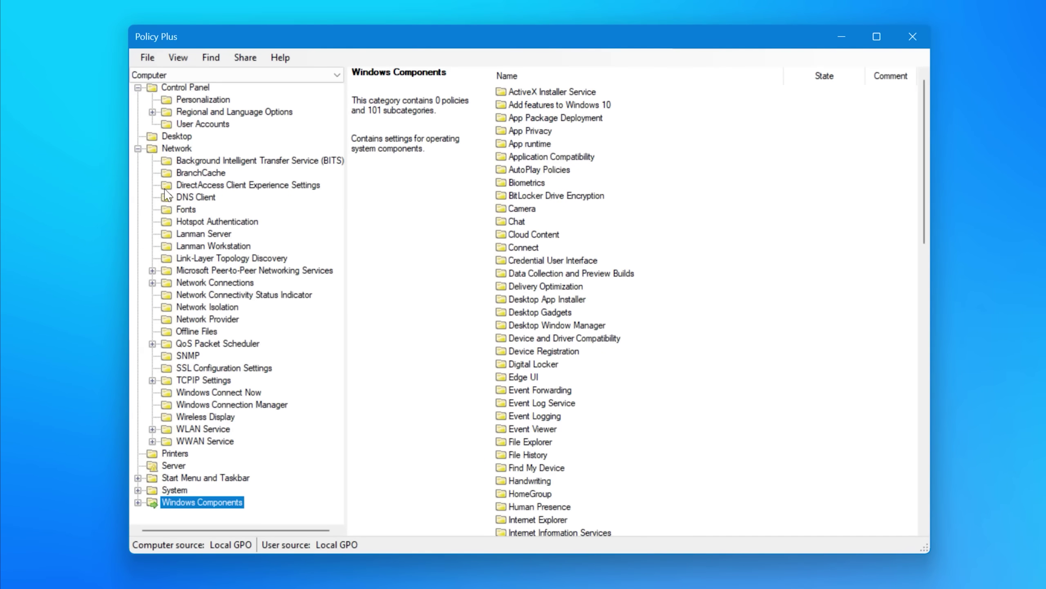
pyautogui.click(217, 332)
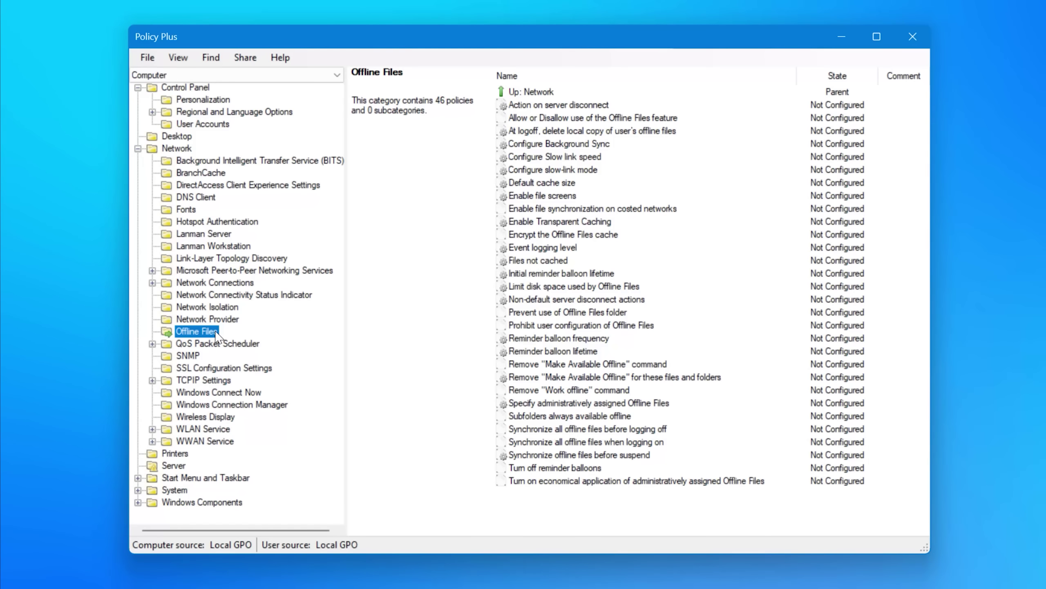
pyautogui.click(230, 62)
pyautogui.moveTo(178, 58)
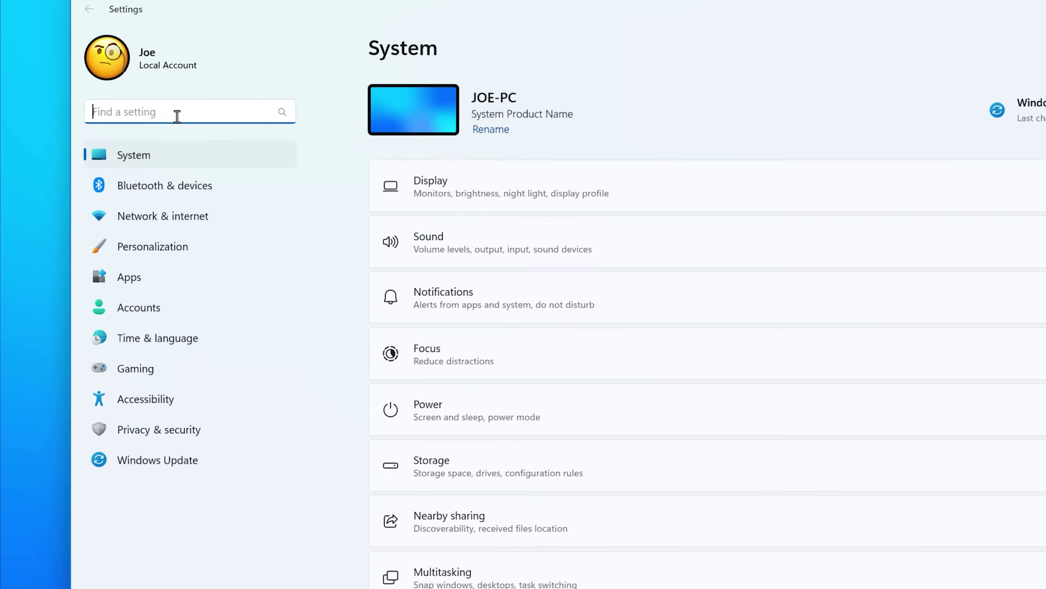
pyautogui.write('encryption')
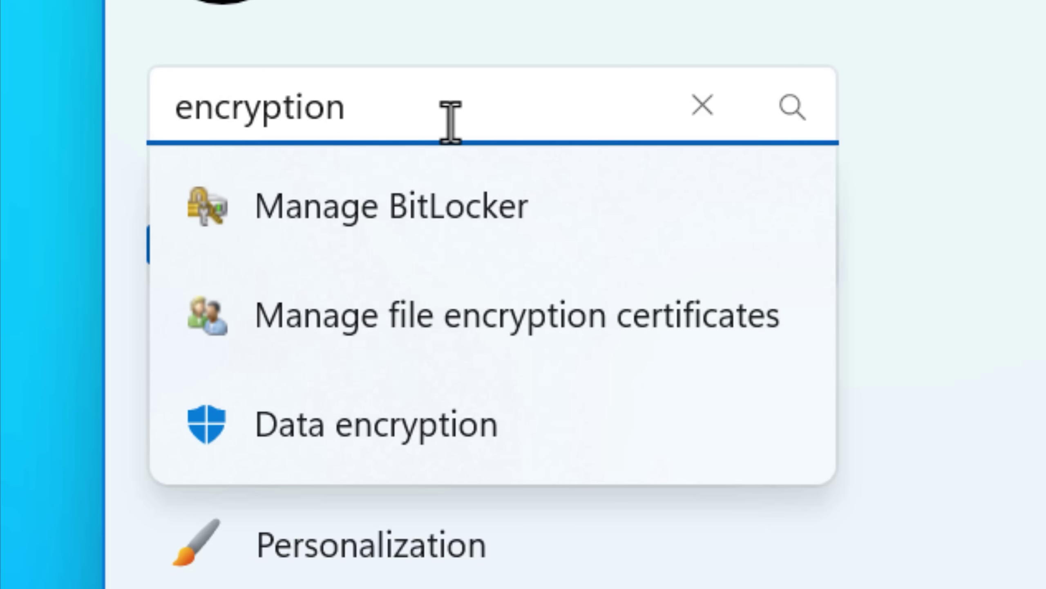
# Go from the 'encryption' search results to Data encryption and BitLocker drive encryption management.
pyautogui.click(553, 434)
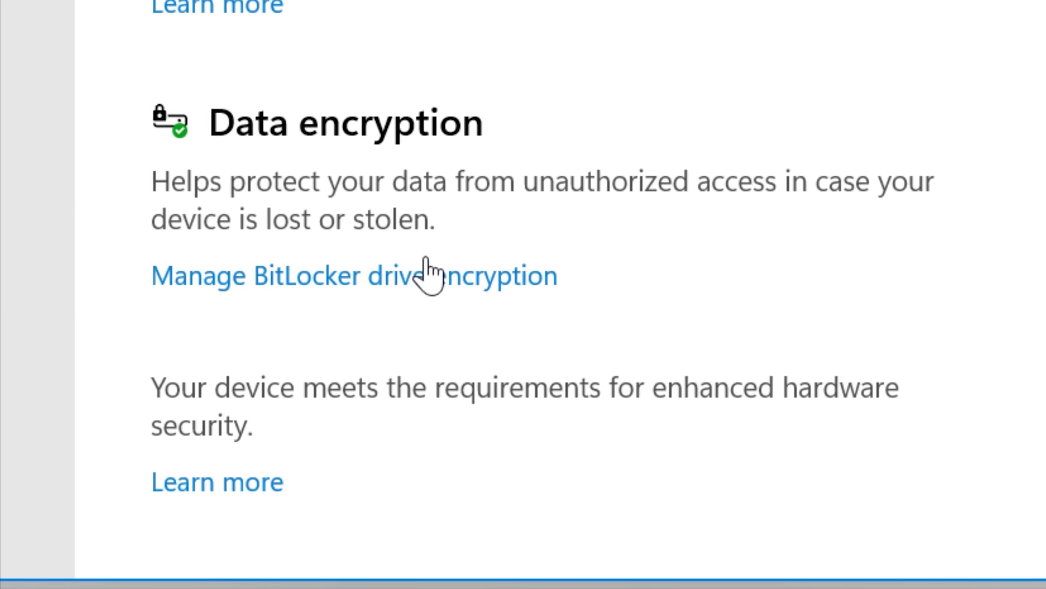
pyautogui.click(411, 416)
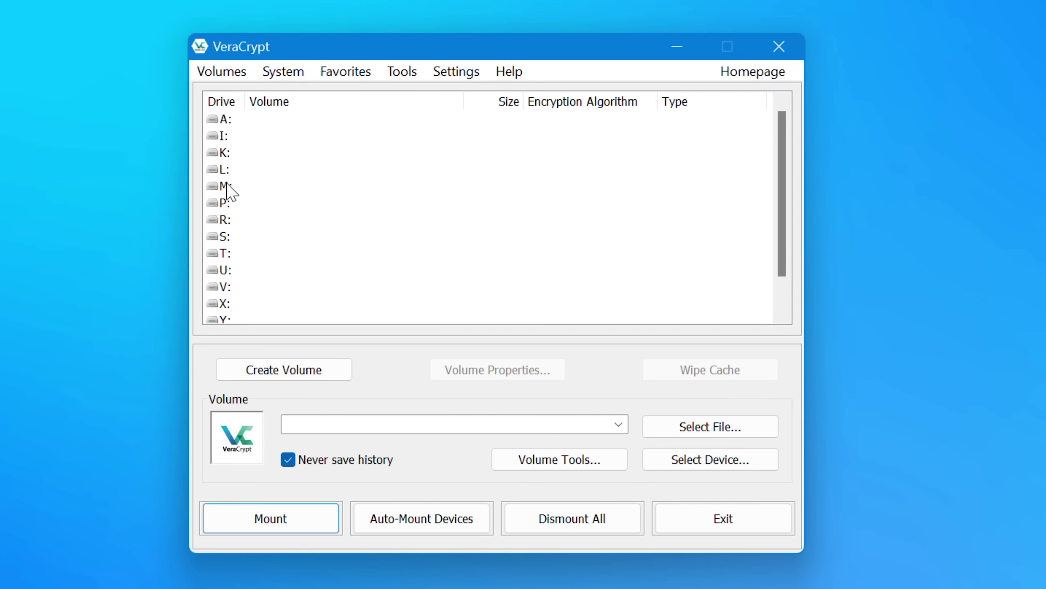
# Start a standard encrypted file container in VeraCrypt's wizard and list the encryption algorithms.
pyautogui.click(221, 64)
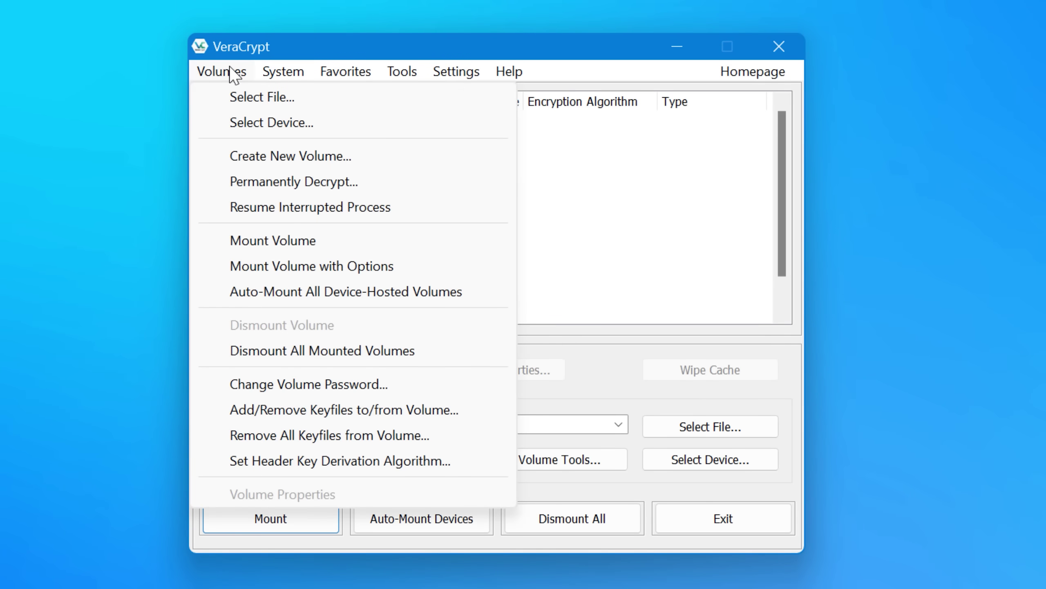
pyautogui.click(230, 65)
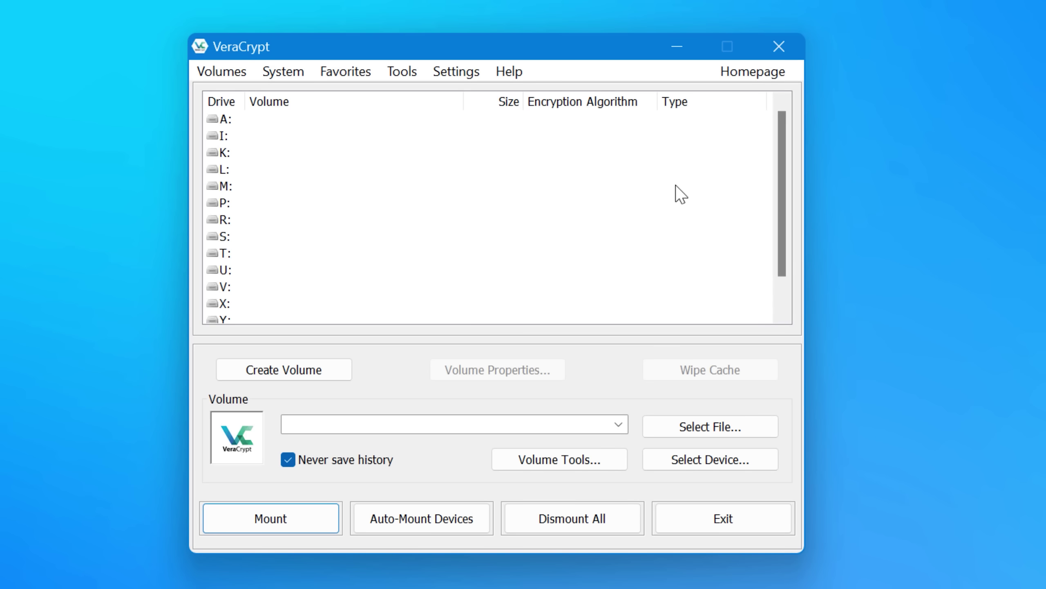
pyautogui.click(340, 363)
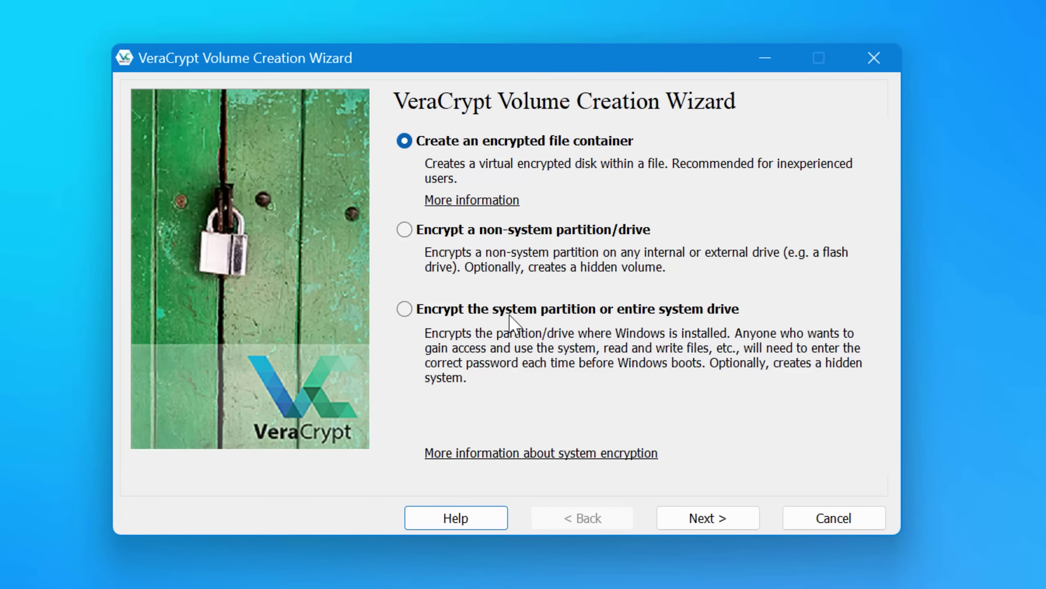
pyautogui.click(740, 522)
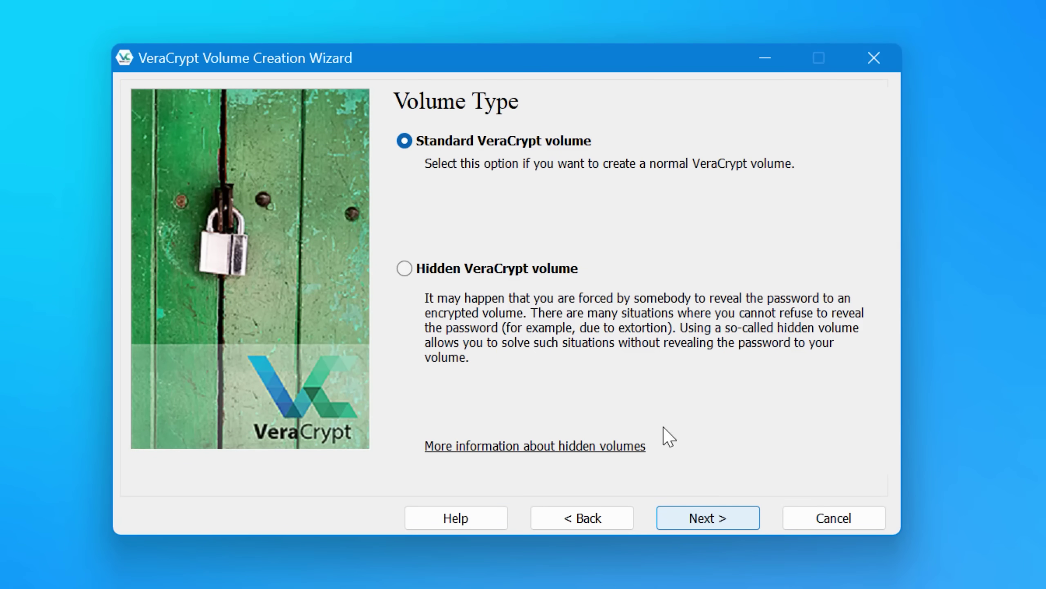
pyautogui.click(733, 509)
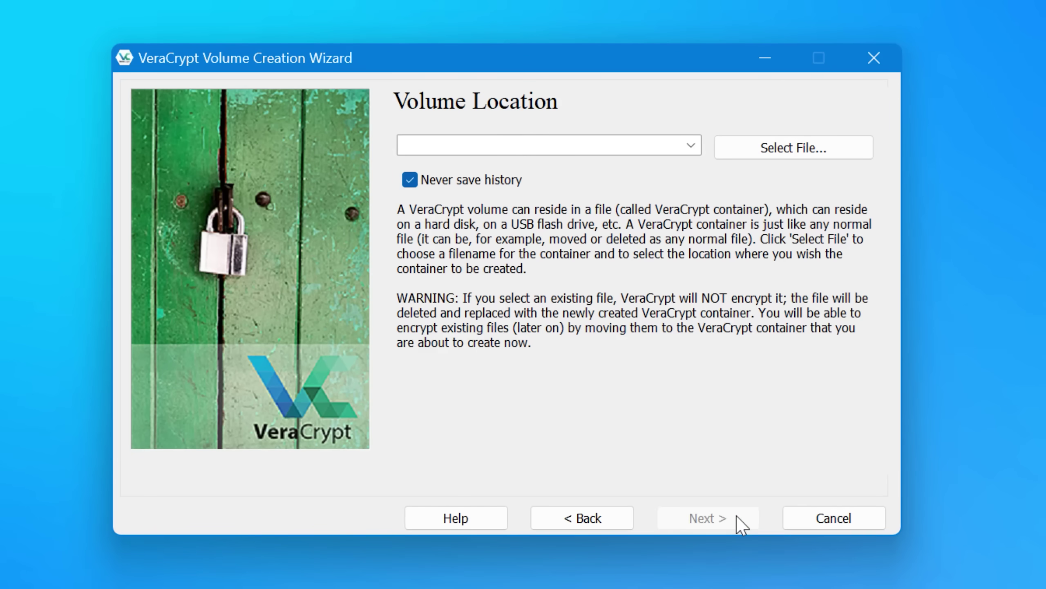
pyautogui.click(649, 171)
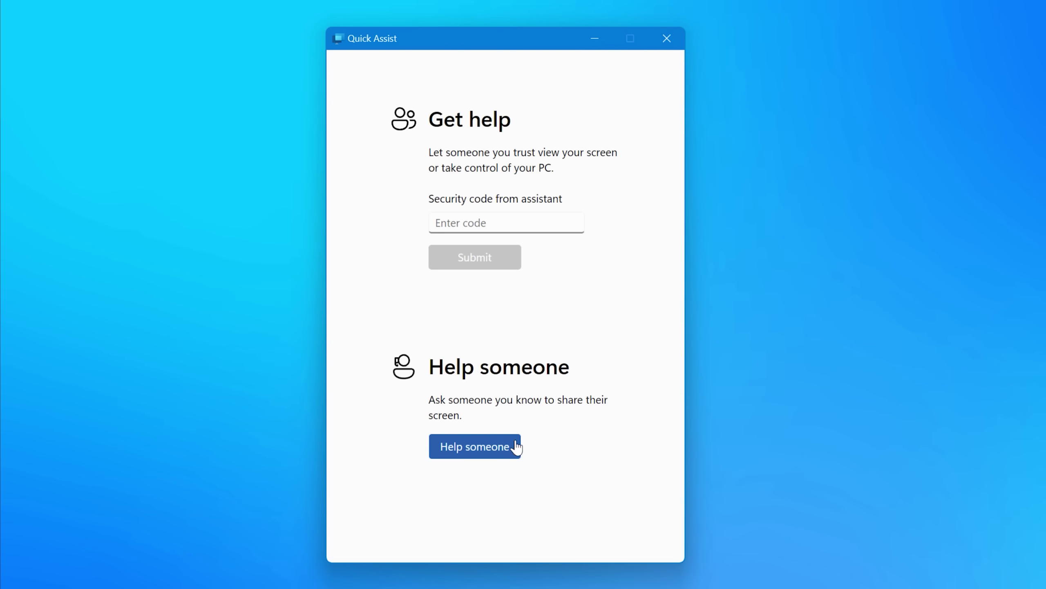
# Join the session as helper, draw a red smiley on the shared screen, then exit annotation.
pyautogui.click(516, 448)
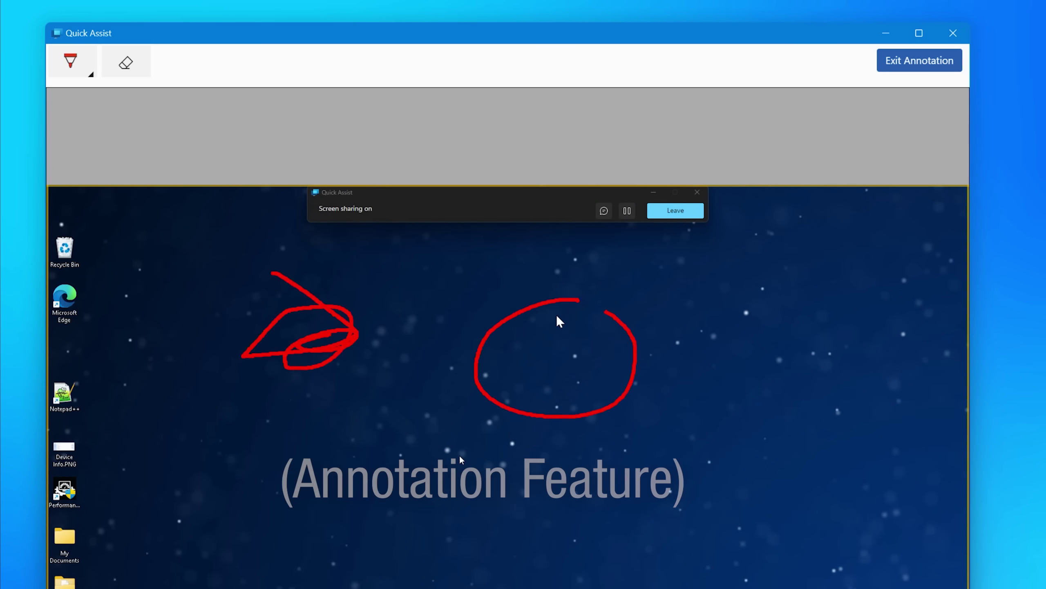
pyautogui.moveTo(537, 325)
pyautogui.mouseDown()
pyautogui.moveTo(543, 347)
pyautogui.moveTo(577, 360)
pyautogui.moveTo(488, 345)
pyautogui.mouseUp()
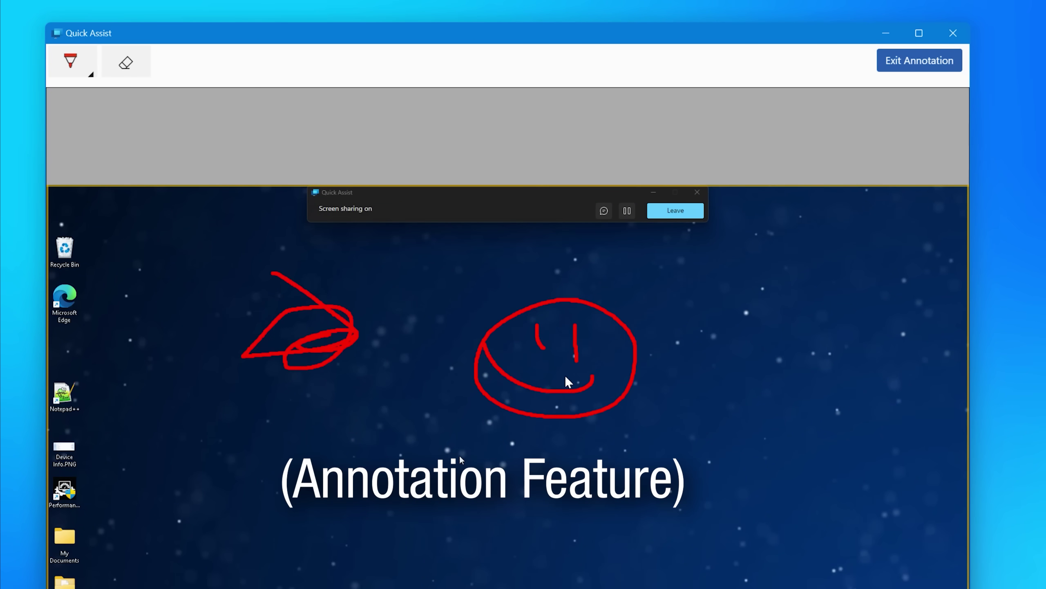
pyautogui.click(931, 74)
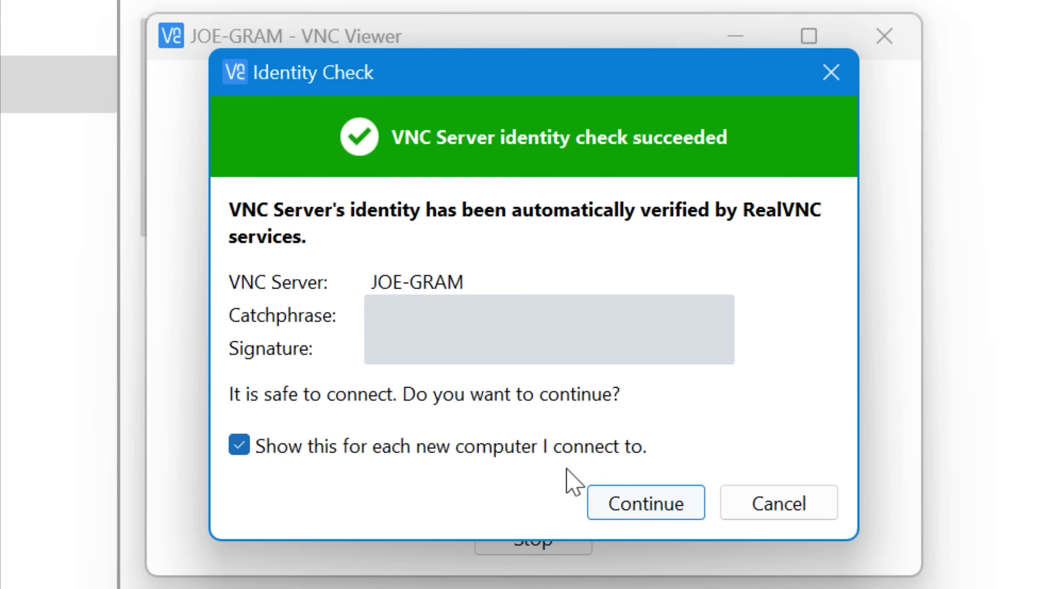
# Accept the VNC Server's identity check and submit its password to connect.
pyautogui.click(652, 501)
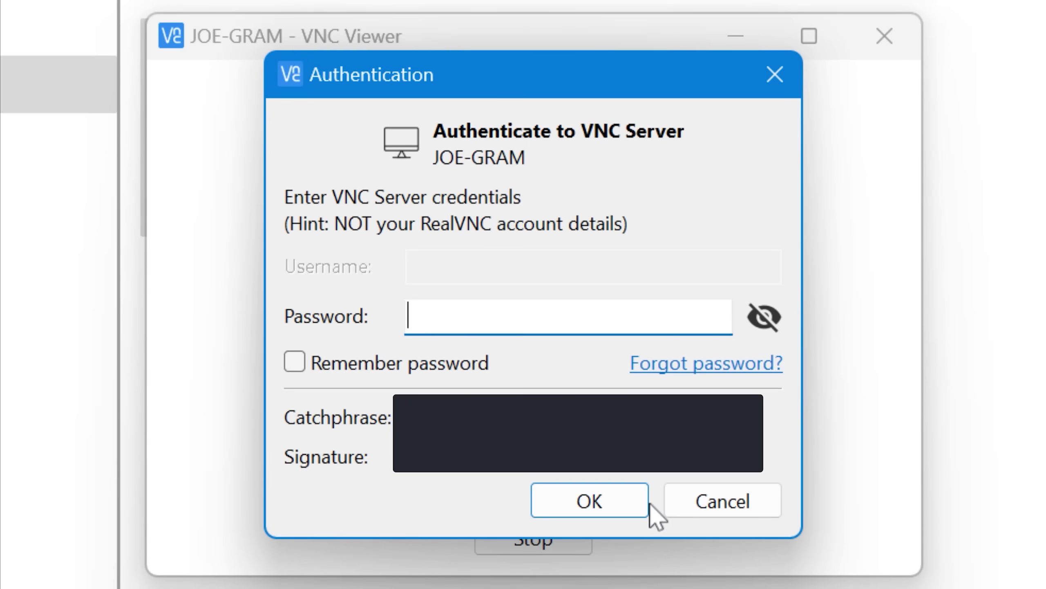
pyautogui.click(591, 502)
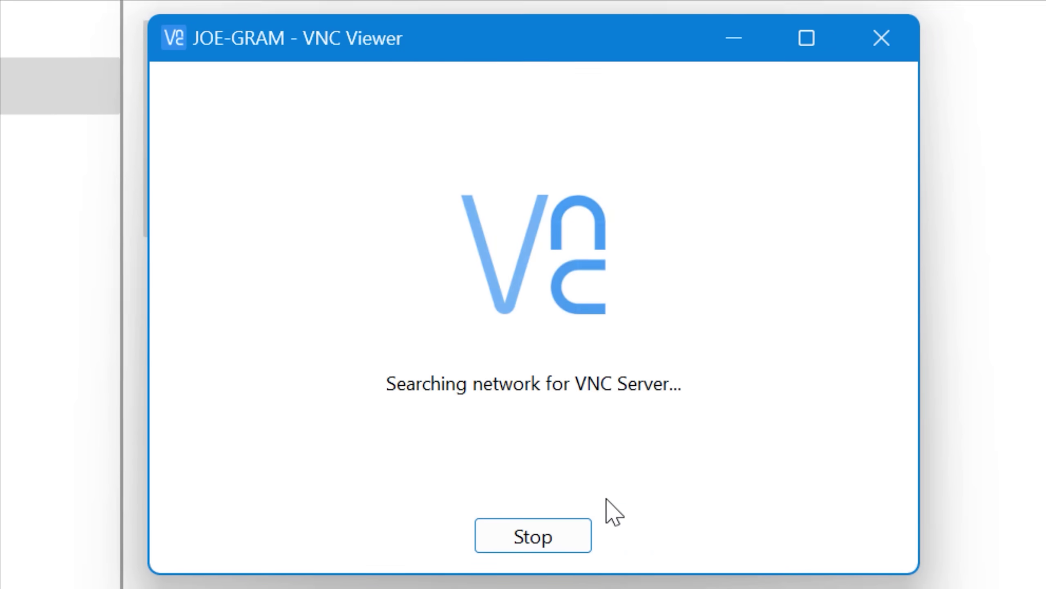